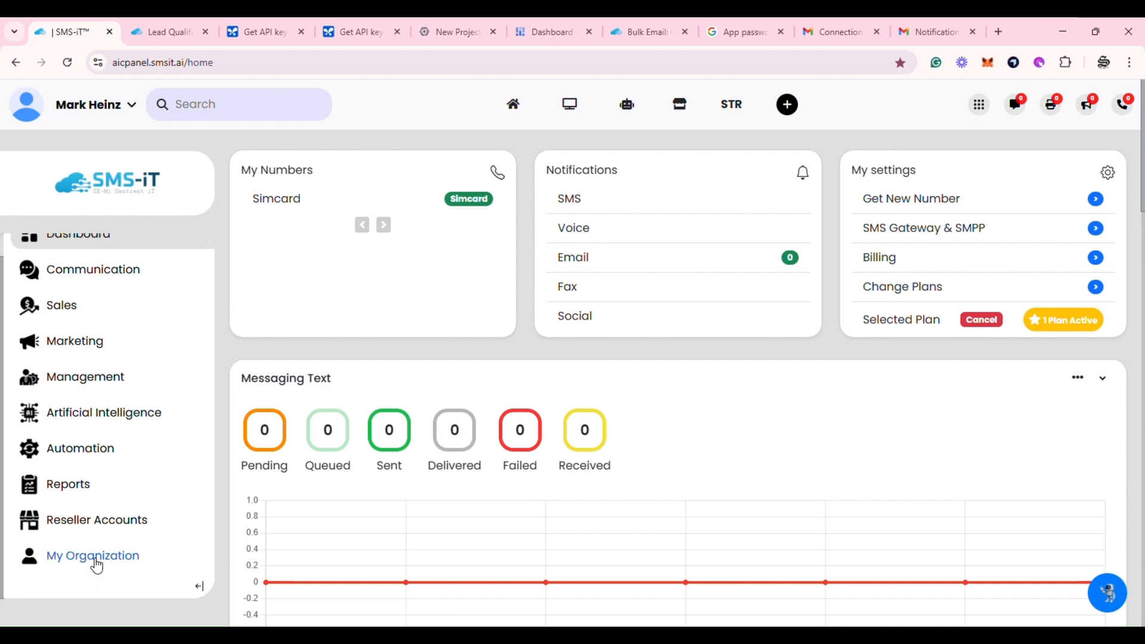
Open the Account Settings under My Organization and turn off the New Subscriber Alert
{"action": "left_click", "coordinate": [95, 561]}
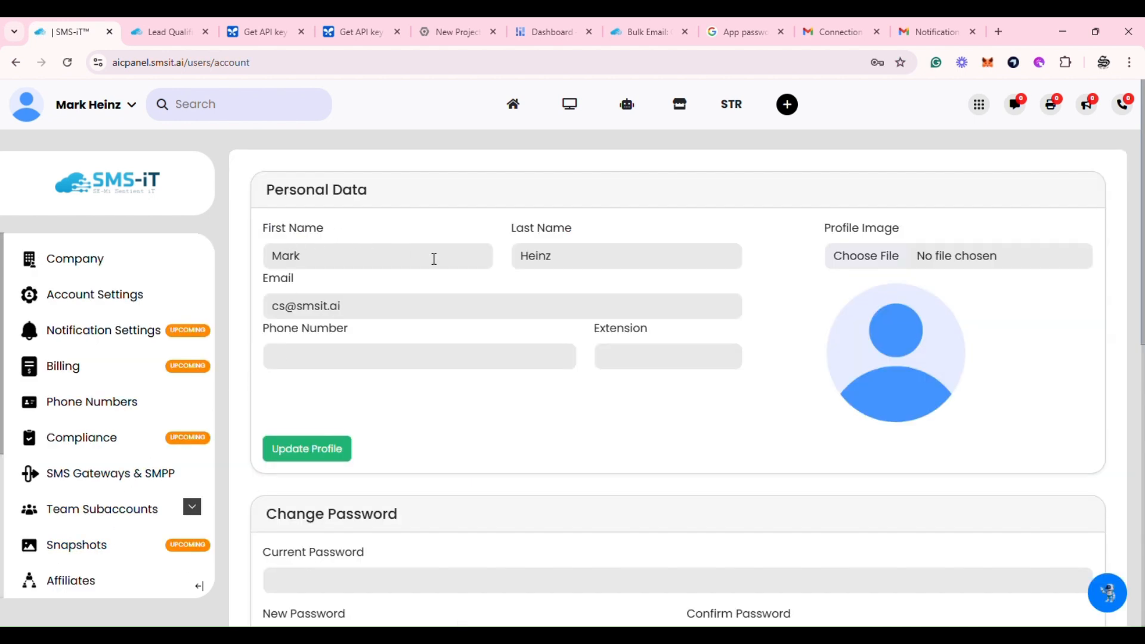
{"action": "left_click", "coordinate": [110, 298]}
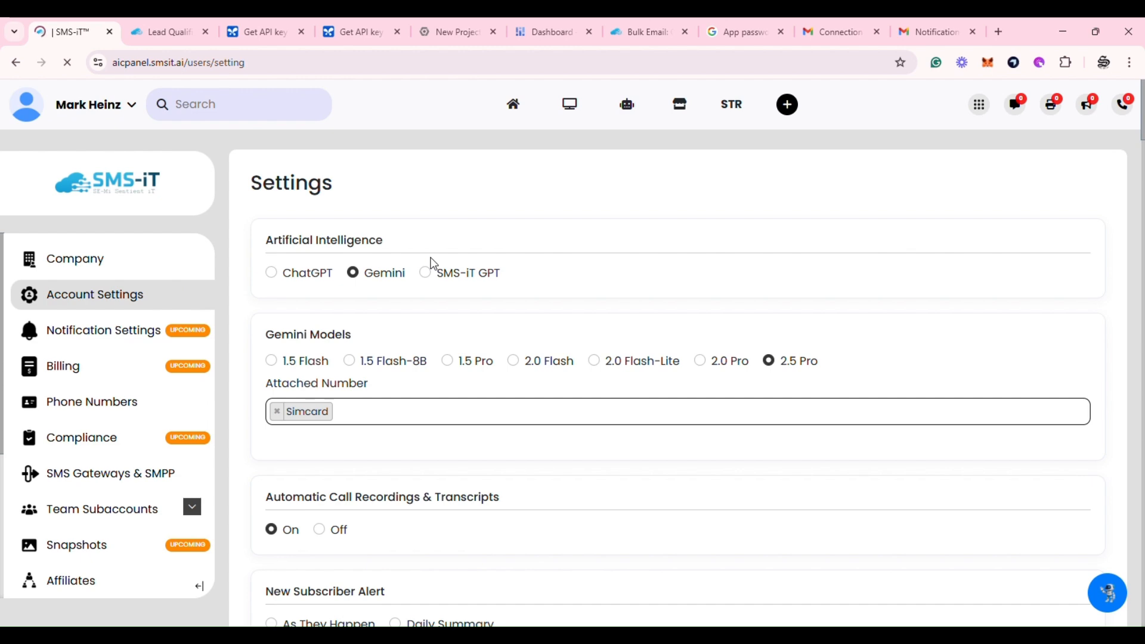
{"action": "scroll", "coordinate": [358, 354], "scroll_direction": "down", "scroll_amount": 2}
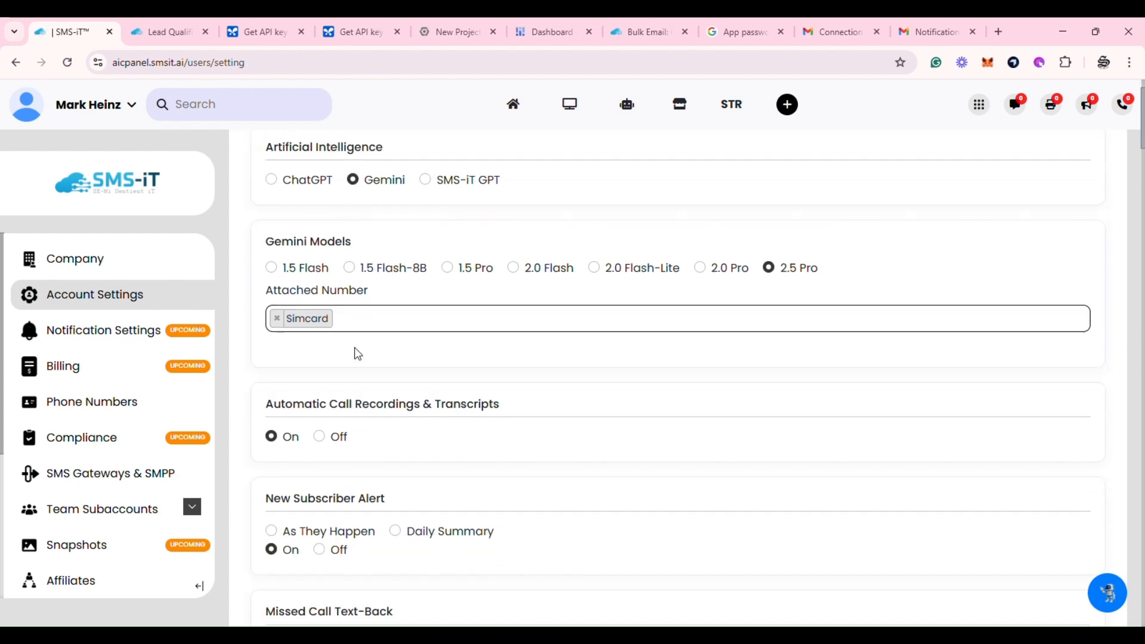
{"action": "scroll", "coordinate": [358, 354], "scroll_direction": "down", "scroll_amount": 2}
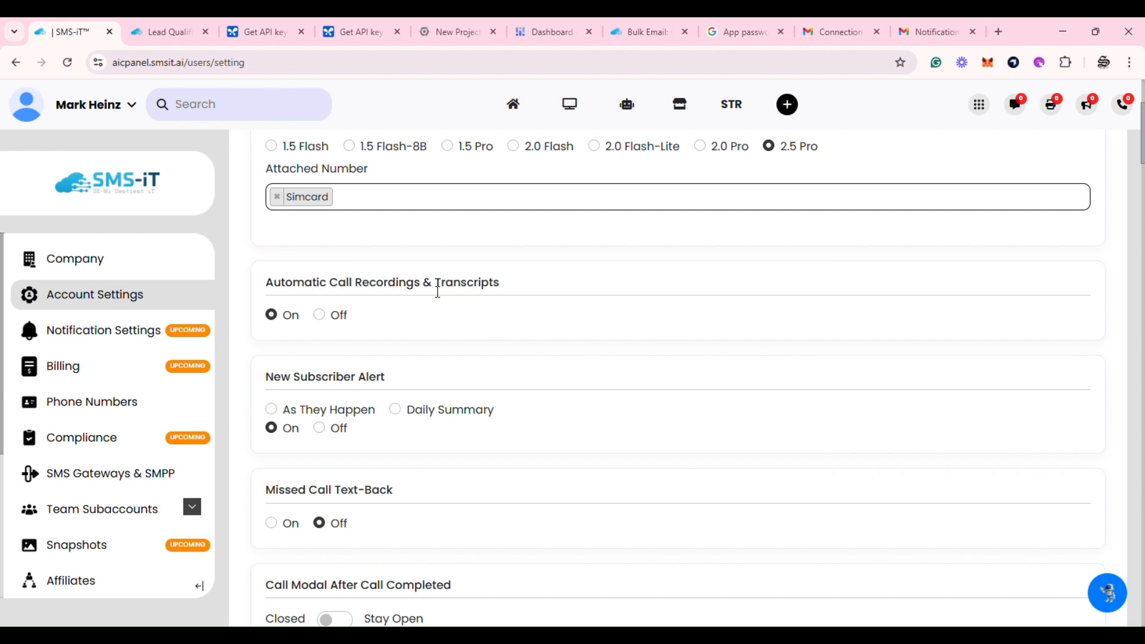
{"action": "scroll", "coordinate": [437, 291], "scroll_direction": "down", "scroll_amount": 2}
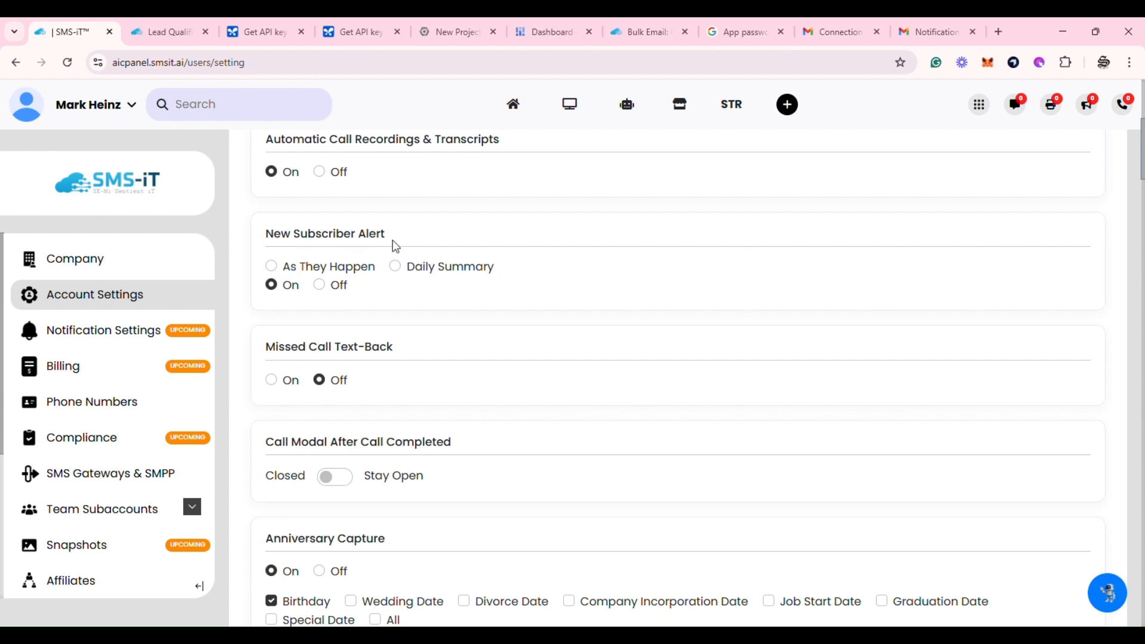
{"action": "left_click", "coordinate": [272, 268]}
{"action": "left_click", "coordinate": [320, 285]}
Switch Name Capture and Email Capture on to inspect their message fields, and switch each back off
{"action": "scroll", "coordinate": [387, 296], "scroll_direction": "down", "scroll_amount": 2}
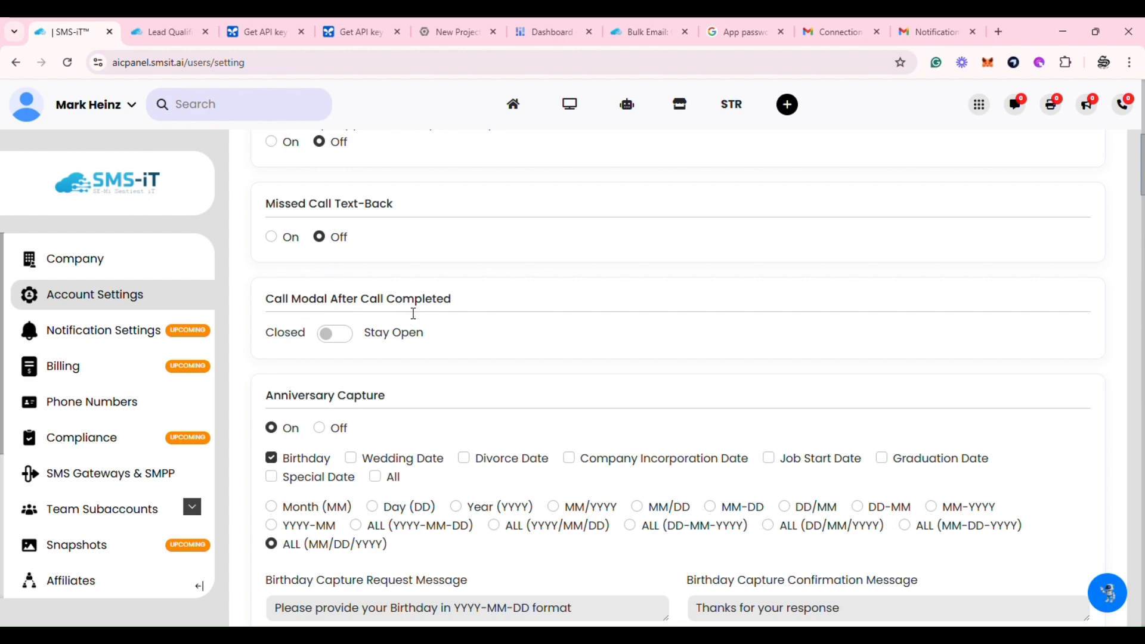
{"action": "scroll", "coordinate": [413, 313], "scroll_direction": "down", "scroll_amount": 3}
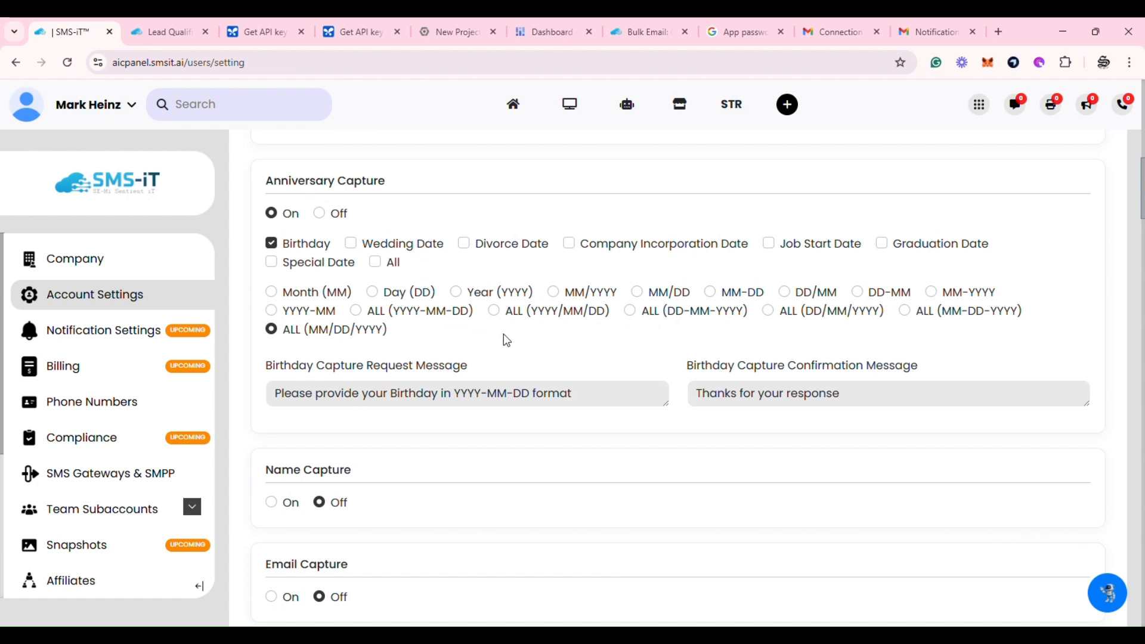
{"action": "scroll", "coordinate": [505, 336], "scroll_direction": "down", "scroll_amount": 4}
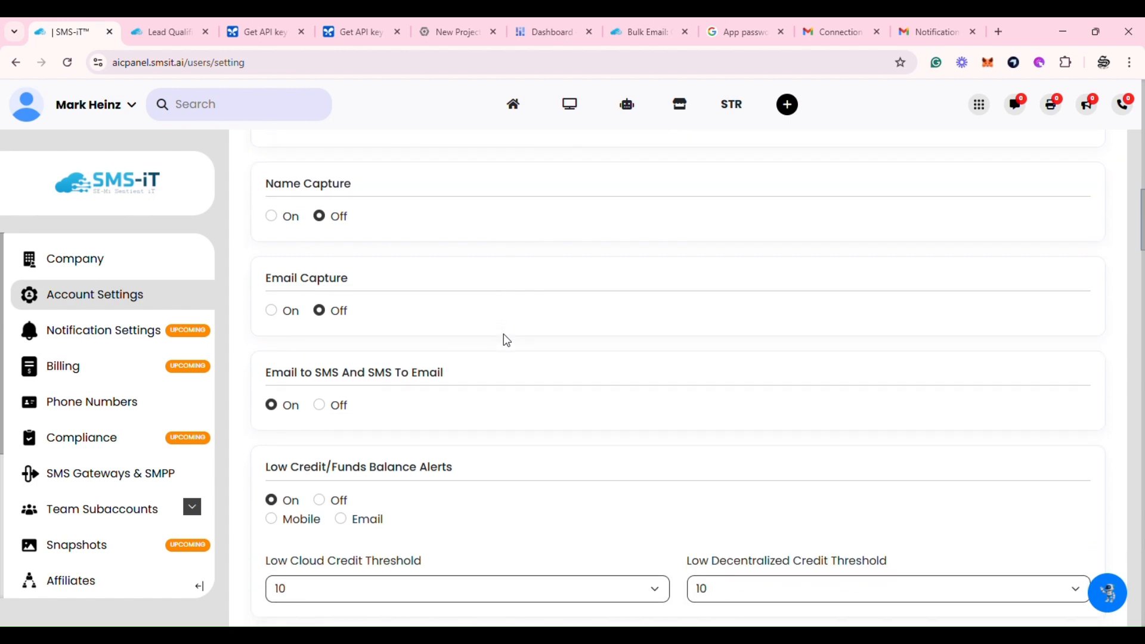
{"action": "left_click", "coordinate": [272, 217]}
{"action": "left_click", "coordinate": [345, 324]}
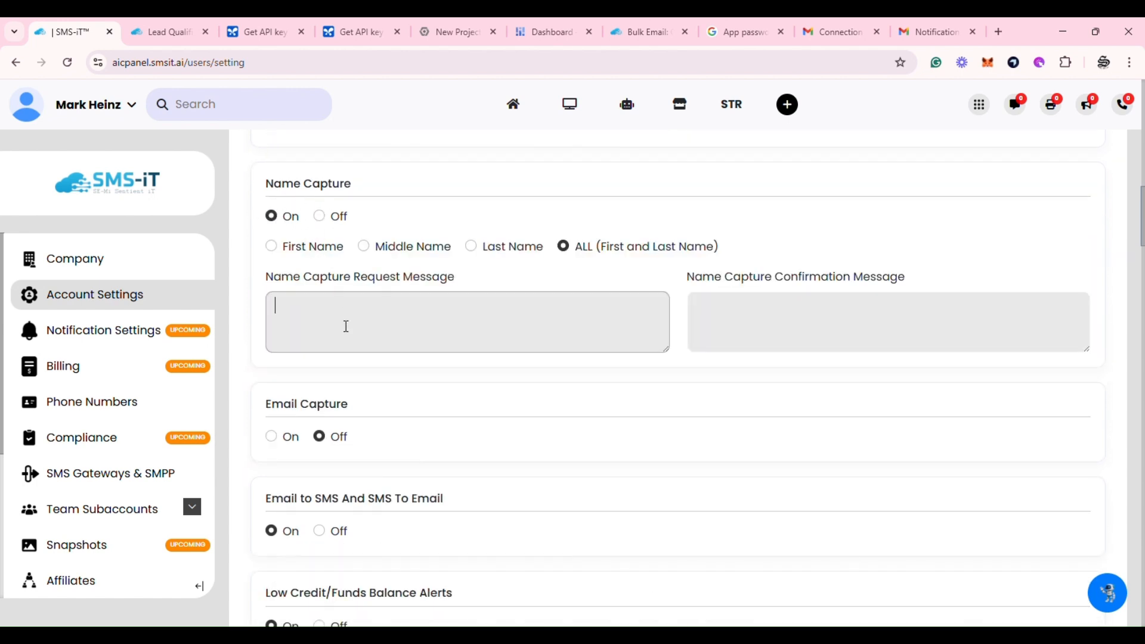
{"action": "left_click", "coordinate": [755, 333]}
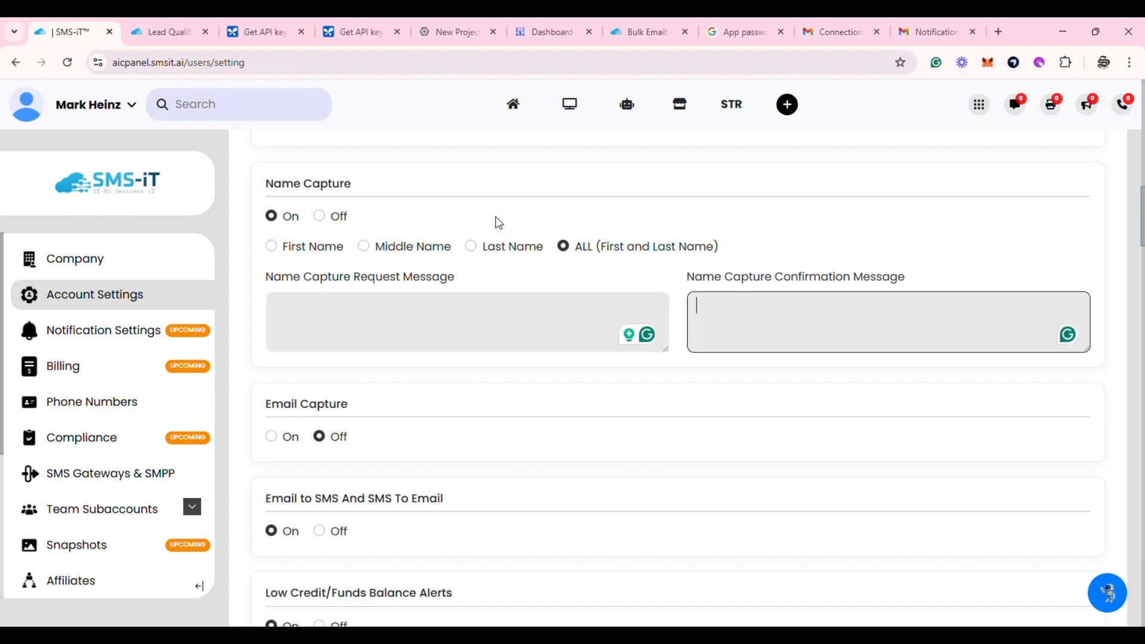
{"action": "left_click", "coordinate": [320, 217]}
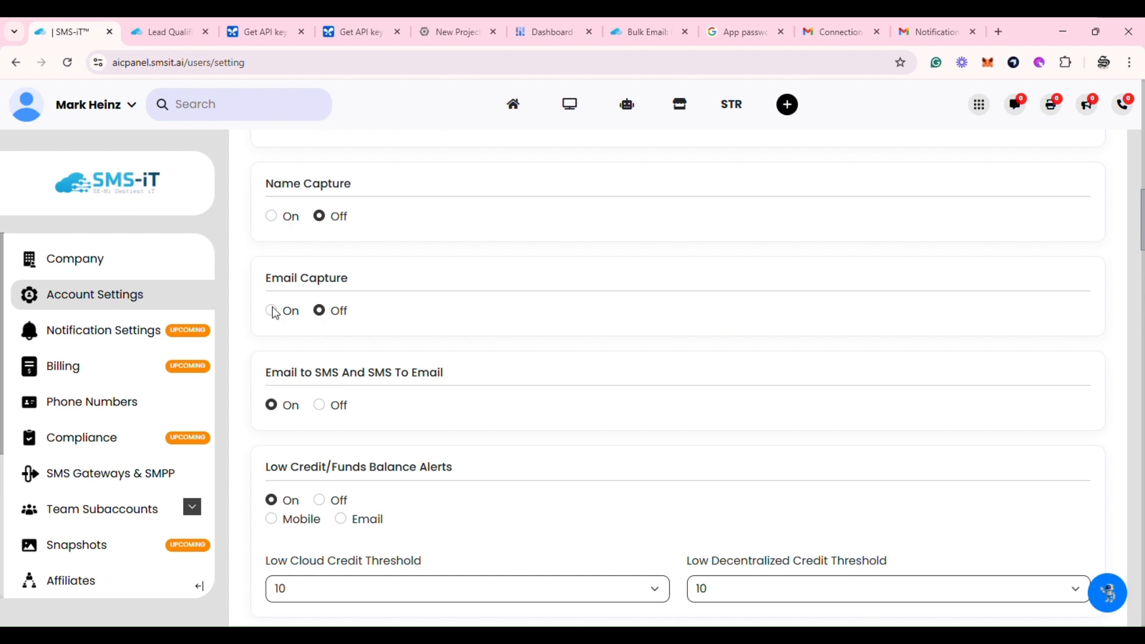
{"action": "left_click", "coordinate": [272, 312]}
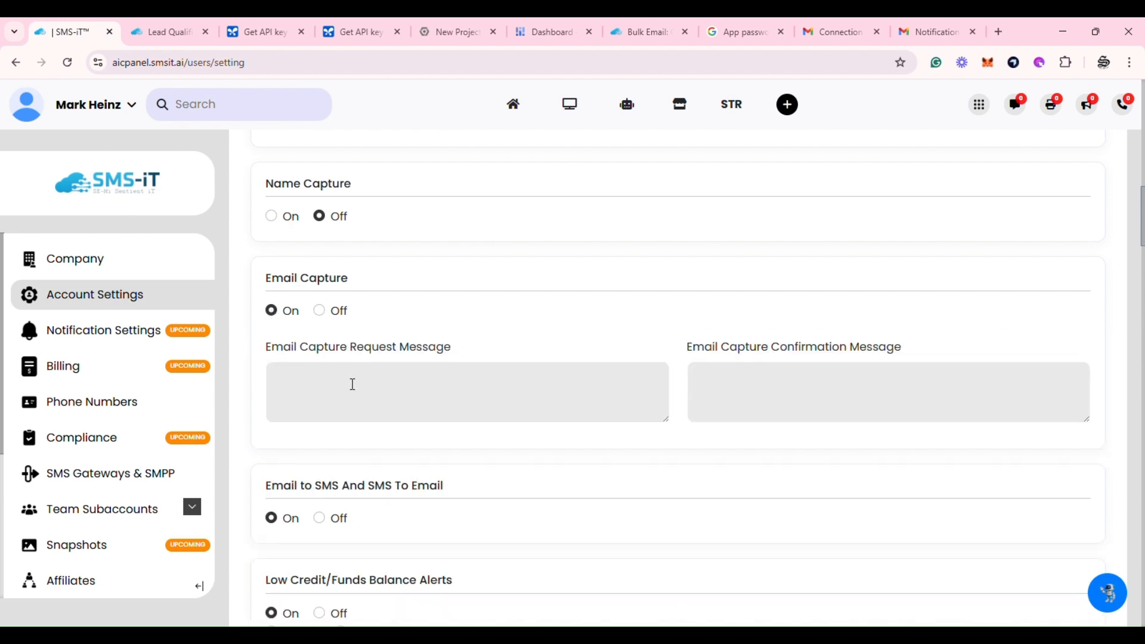
{"action": "left_click", "coordinate": [320, 311]}
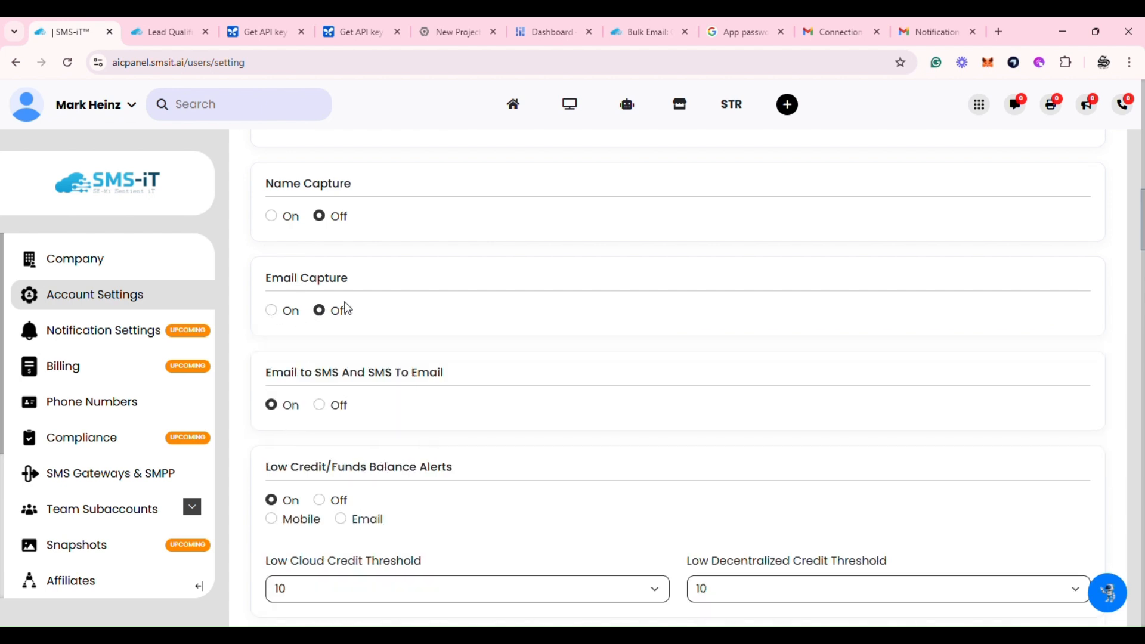
Check the Mobile and Email delivery options of Incoming SMS Alerts and turn these alerts off
{"action": "scroll", "coordinate": [349, 304], "scroll_direction": "down", "scroll_amount": 2}
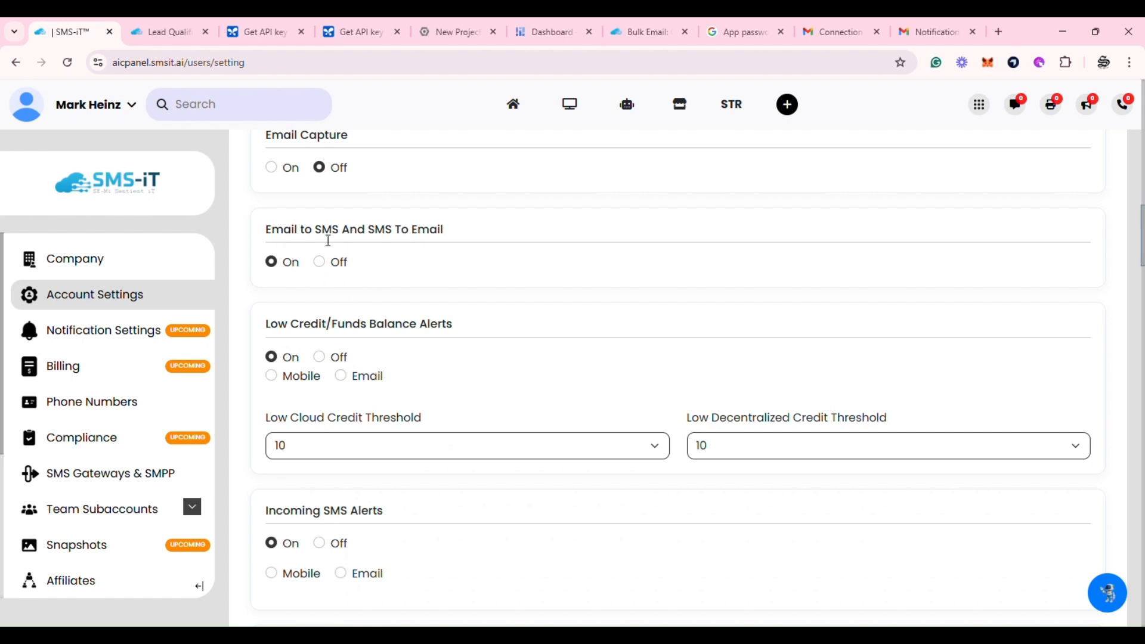
{"action": "scroll", "coordinate": [341, 276], "scroll_direction": "down", "scroll_amount": 2}
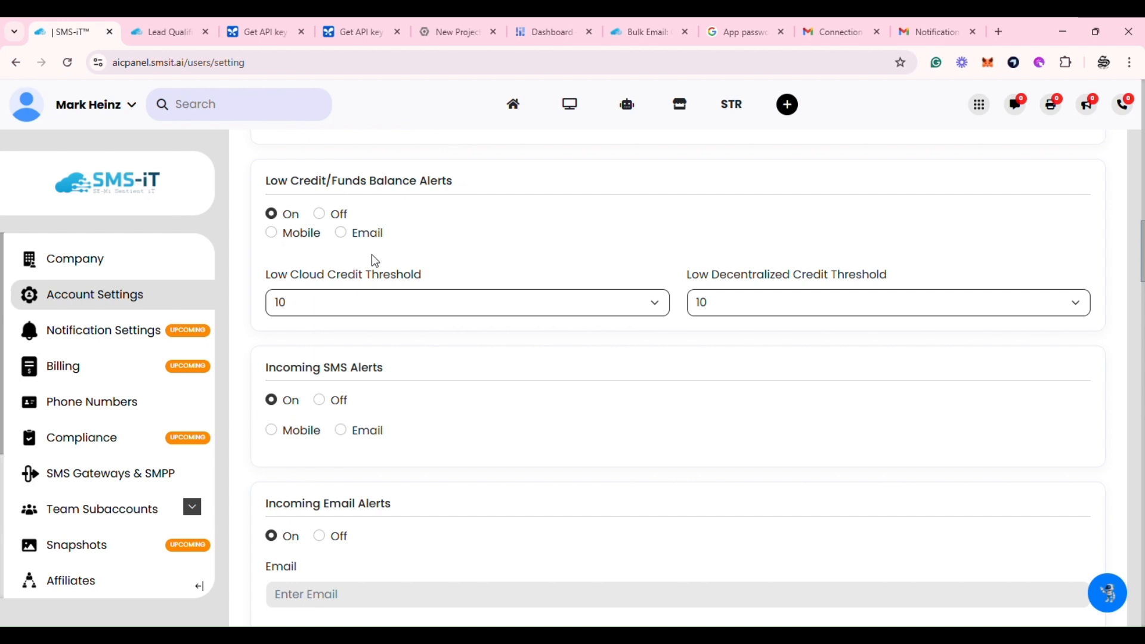
{"action": "scroll", "coordinate": [370, 258], "scroll_direction": "down", "scroll_amount": 2}
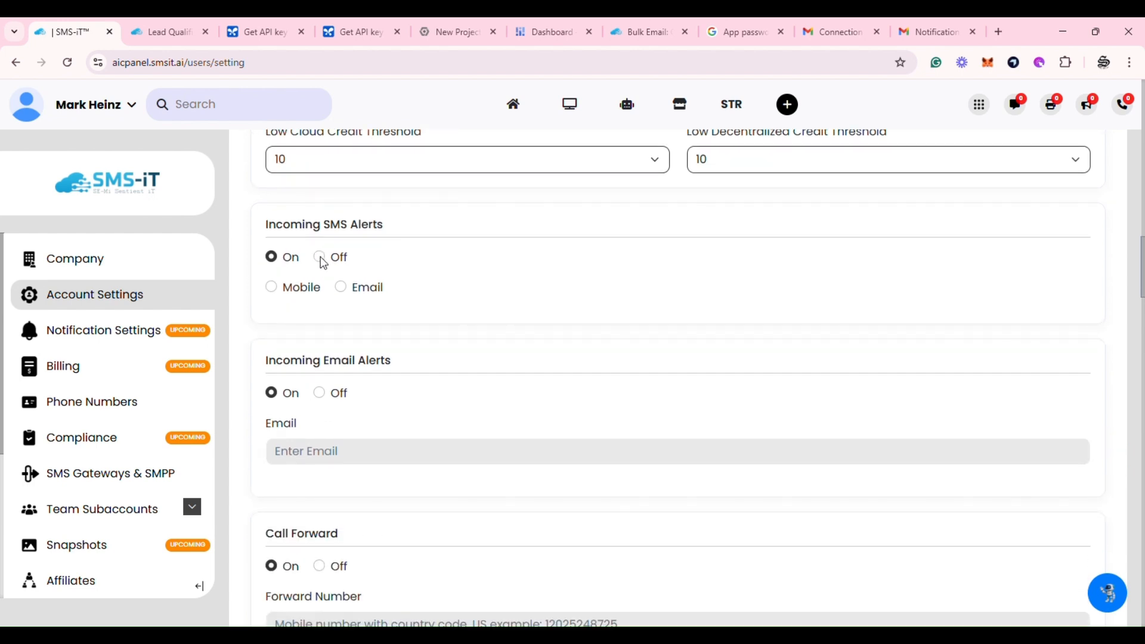
{"action": "left_click", "coordinate": [271, 287]}
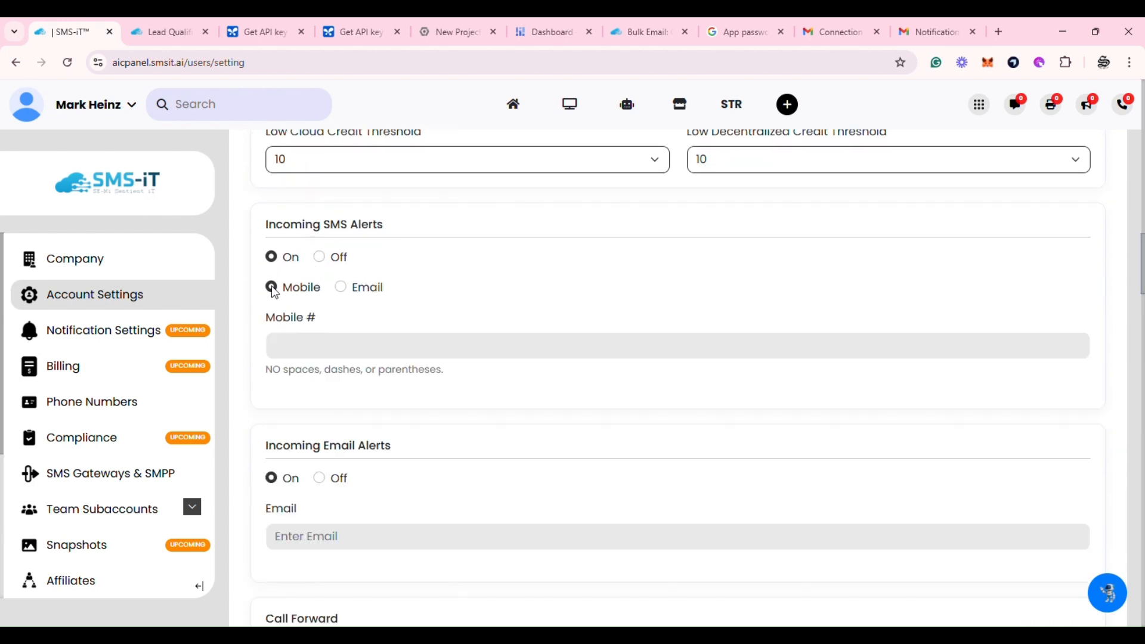
{"action": "left_click", "coordinate": [342, 287]}
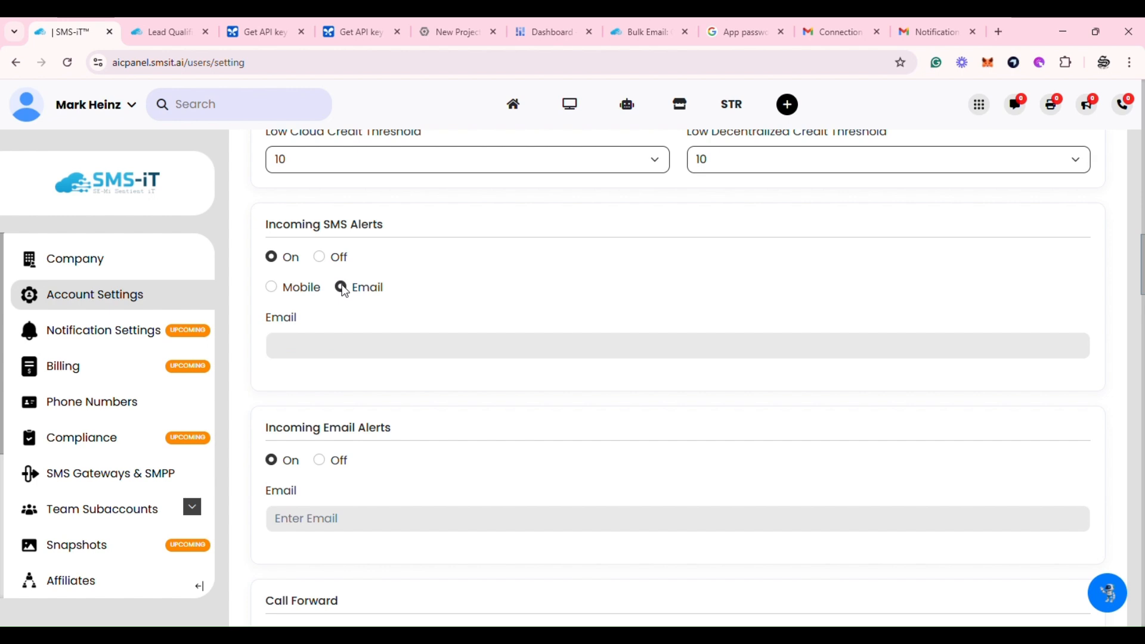
{"action": "left_click", "coordinate": [322, 258]}
Turn off Incoming Email Alerts and Call Forward
{"action": "scroll", "coordinate": [382, 283], "scroll_direction": "down", "scroll_amount": 3}
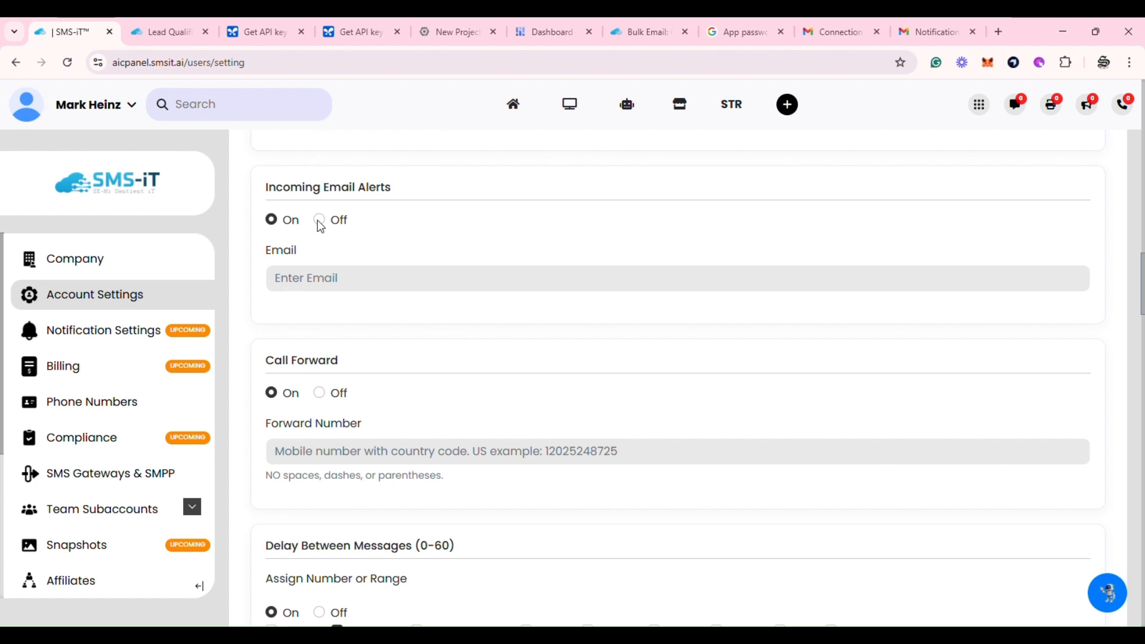
{"action": "left_click", "coordinate": [314, 276]}
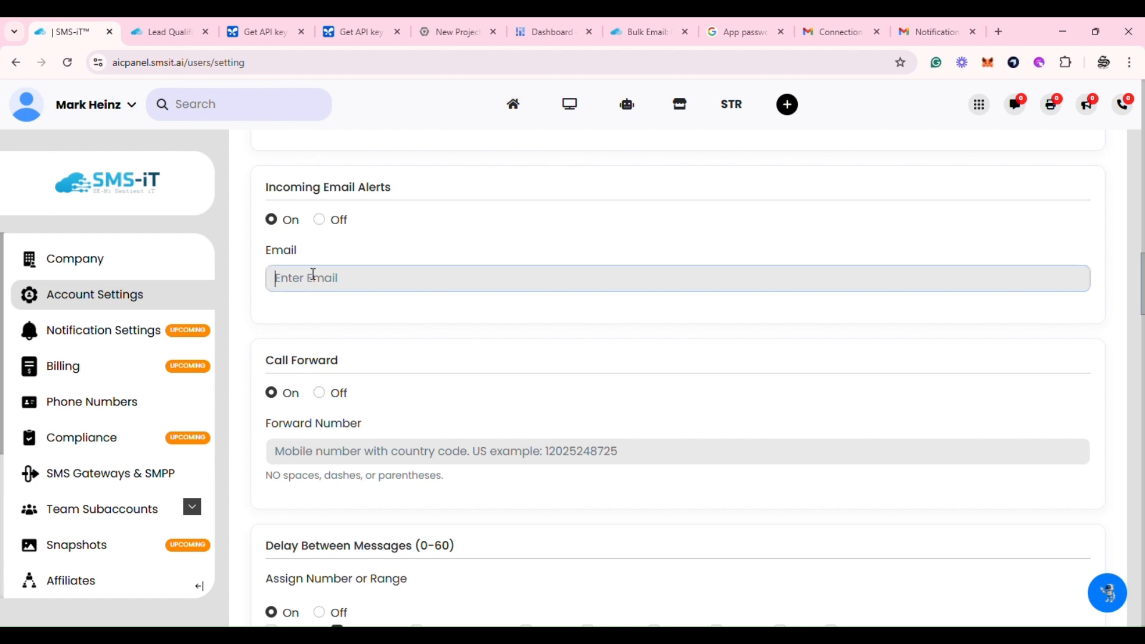
{"action": "left_click", "coordinate": [320, 220]}
{"action": "scroll", "coordinate": [366, 272], "scroll_direction": "down", "scroll_amount": 1}
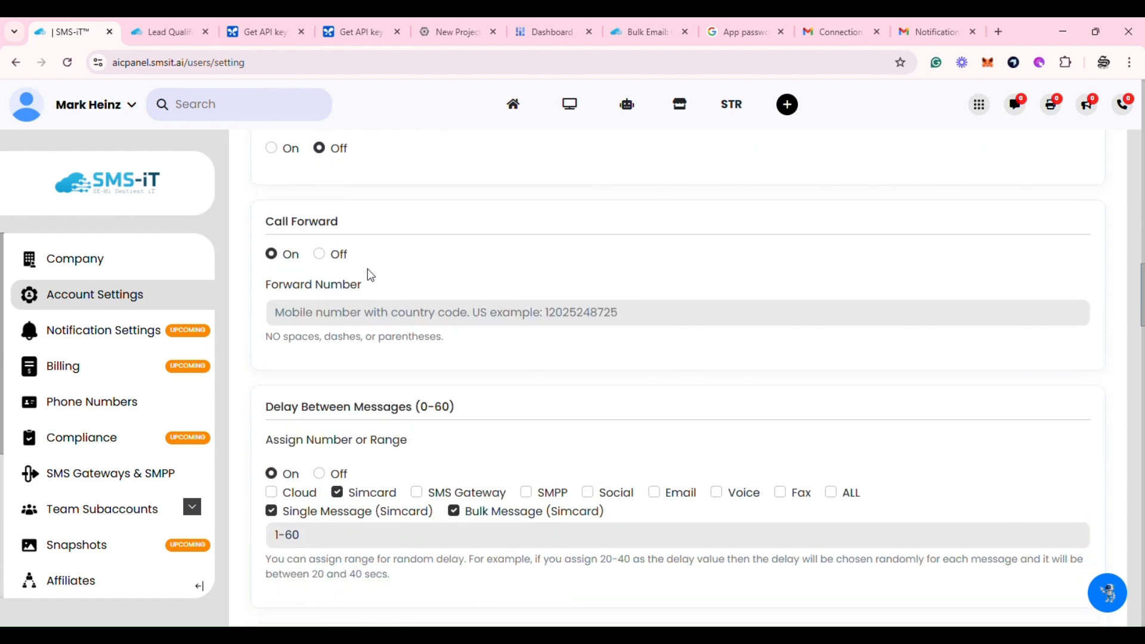
{"action": "left_click", "coordinate": [321, 255]}
Set the Simcard delay range between messages to 10-60 and enable Simcard batch processing with 100 messages per batch
{"action": "scroll", "coordinate": [342, 273], "scroll_direction": "down", "scroll_amount": 3}
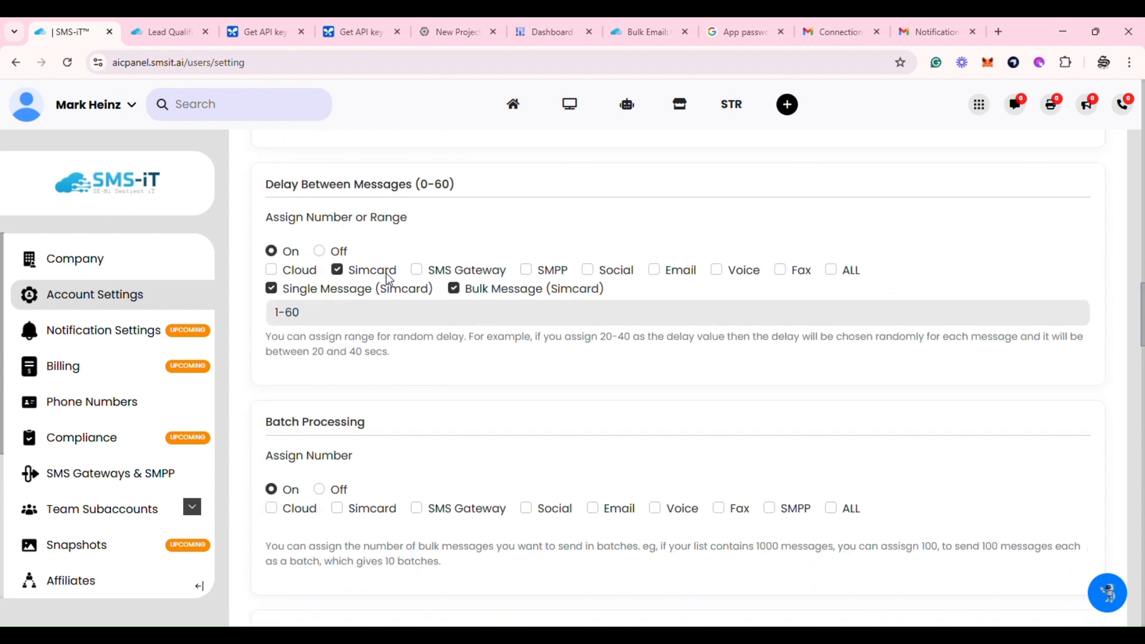
{"action": "left_click", "coordinate": [286, 314]}
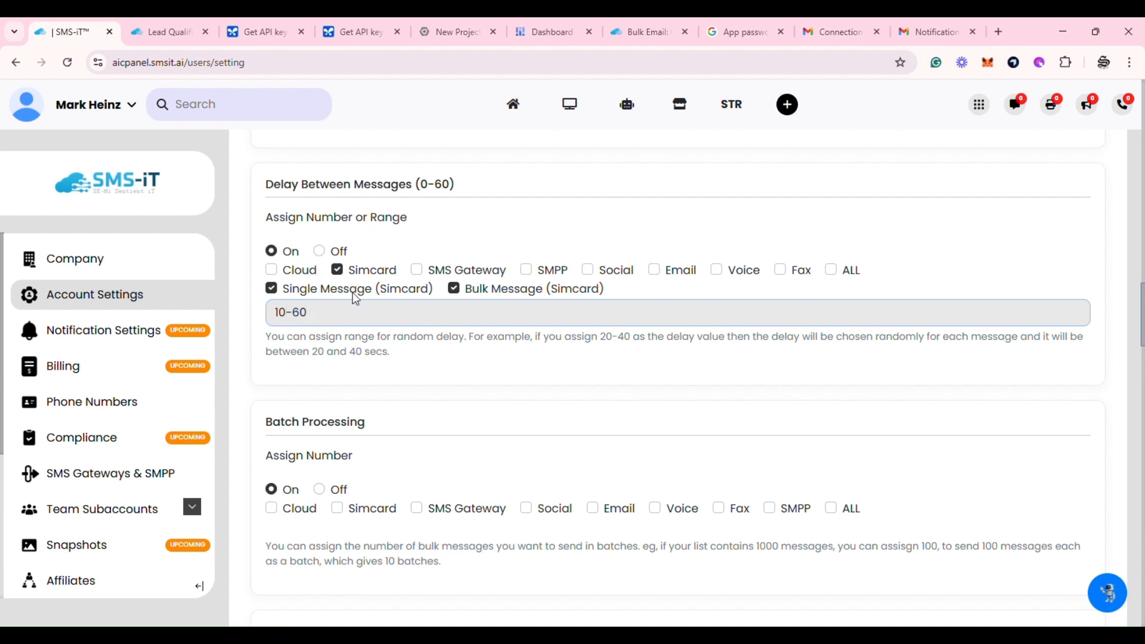
{"action": "scroll", "coordinate": [362, 291], "scroll_direction": "down", "scroll_amount": 3}
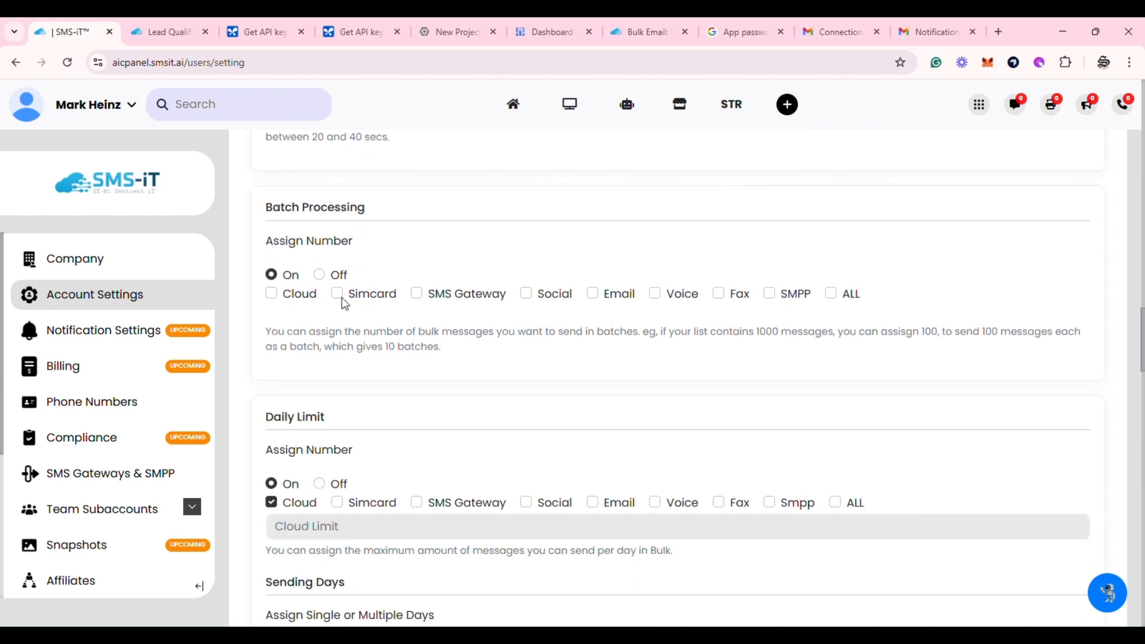
{"action": "left_click", "coordinate": [338, 293]}
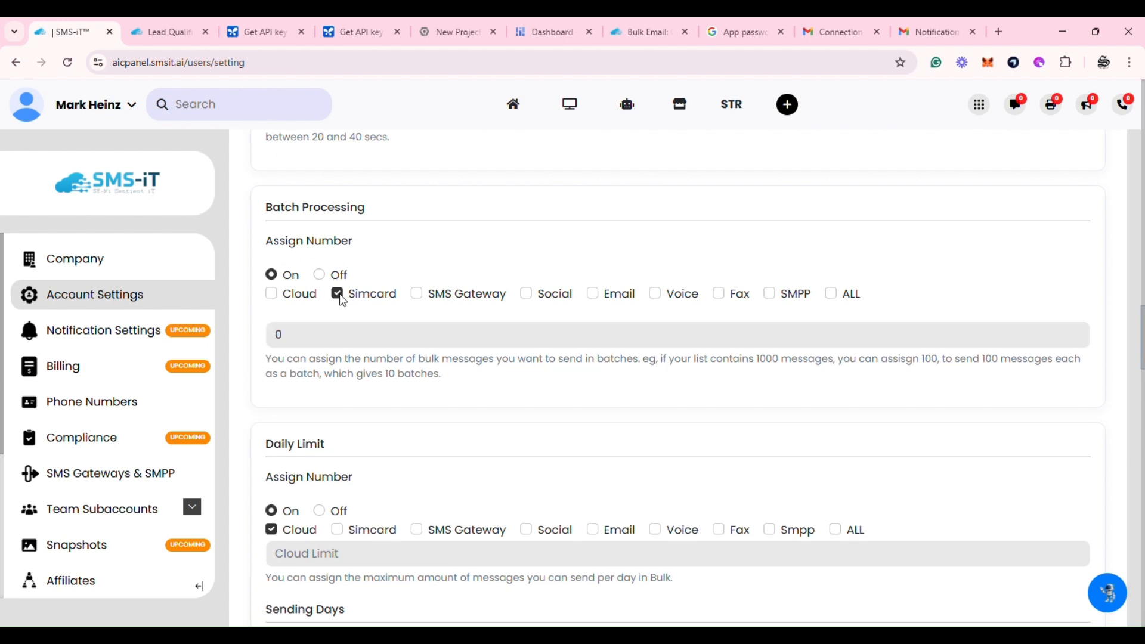
{"action": "left_click", "coordinate": [311, 342]}
{"action": "left_click_drag", "start_coordinate": [311, 342], "coordinate": [268, 340]}
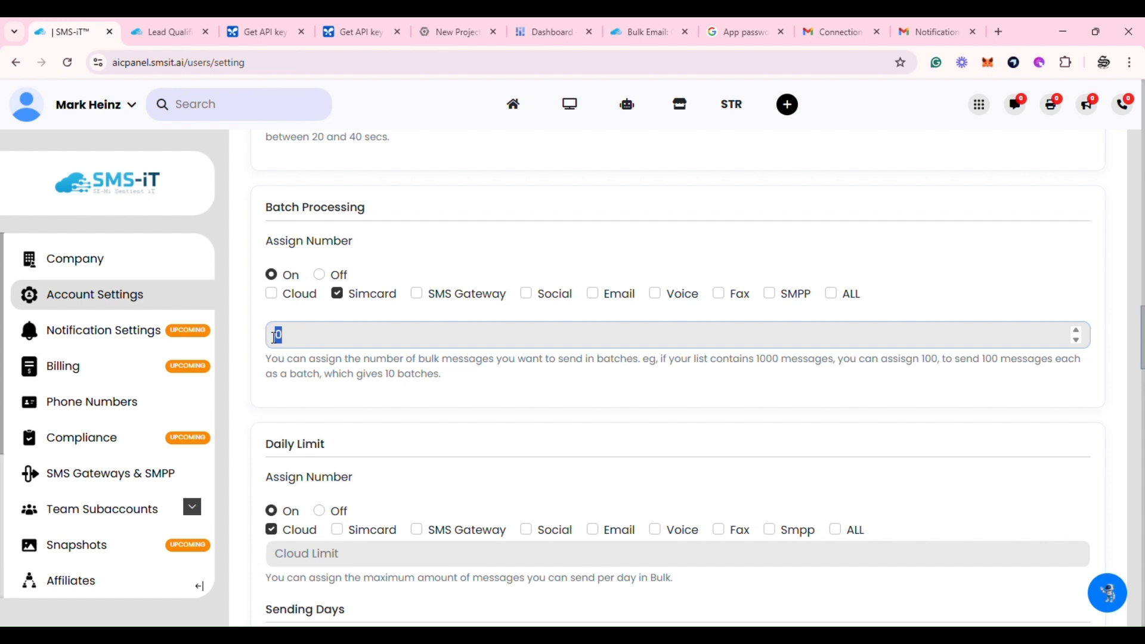
{"action": "type", "text": "100"}
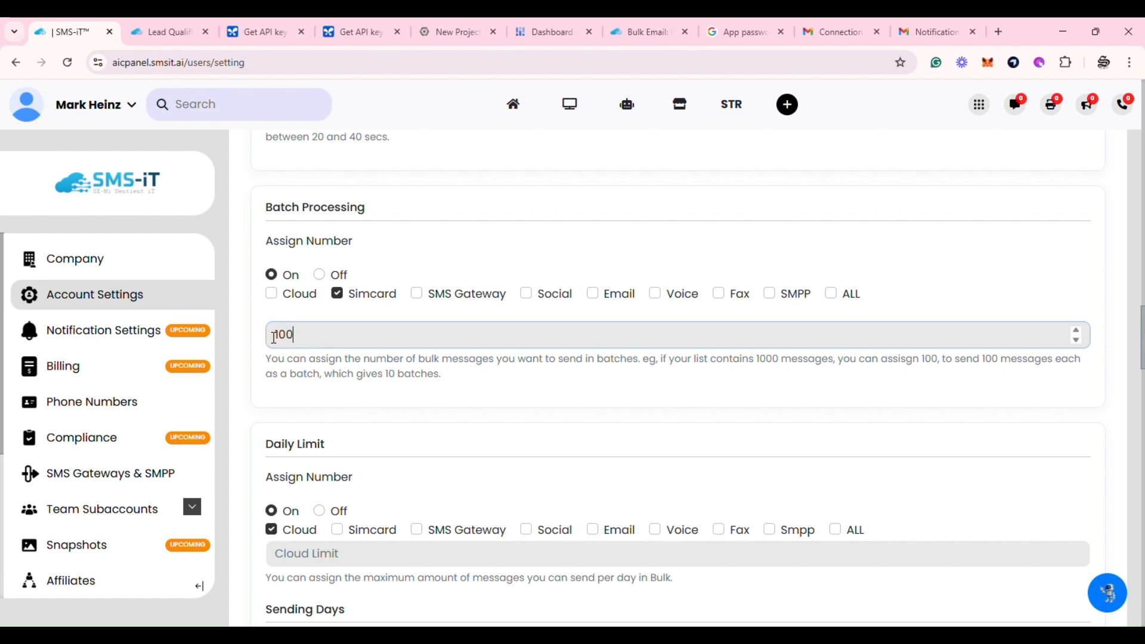
Dismiss the note about the batch limit and turn off the Daily Limit setting
{"action": "scroll", "coordinate": [386, 331], "scroll_direction": "down", "scroll_amount": 5}
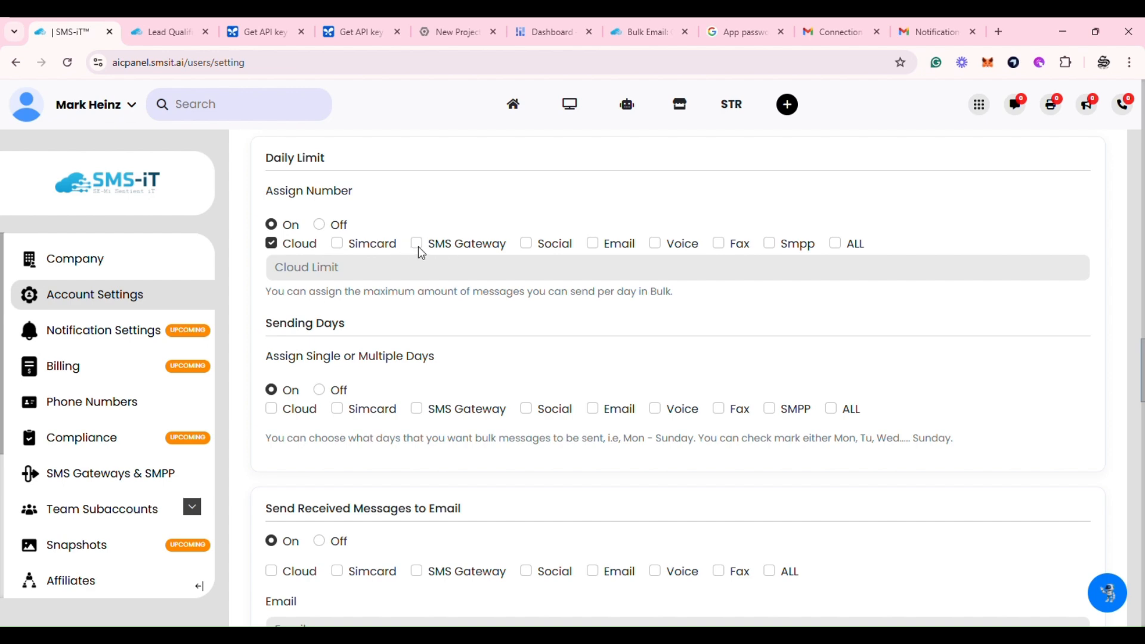
{"action": "left_click", "coordinate": [318, 225]}
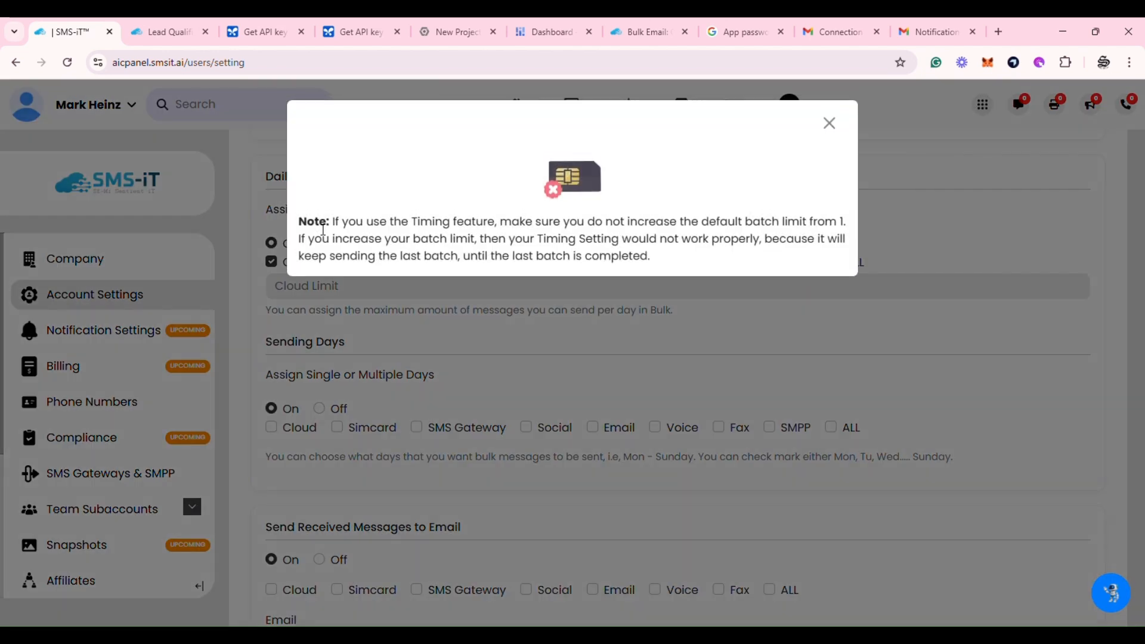
{"action": "left_click", "coordinate": [830, 124]}
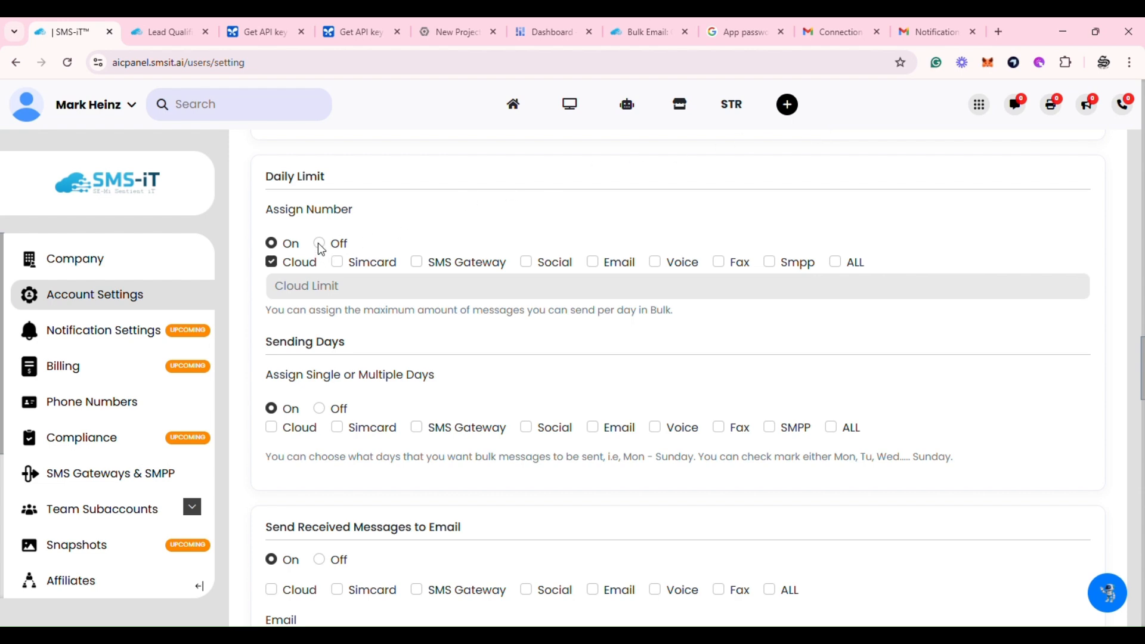
{"action": "left_click", "coordinate": [320, 244]}
Check the Simcard sending days, and turn off both Sending Days and Send Received Messages to Email
{"action": "scroll", "coordinate": [376, 286], "scroll_direction": "down", "scroll_amount": 2}
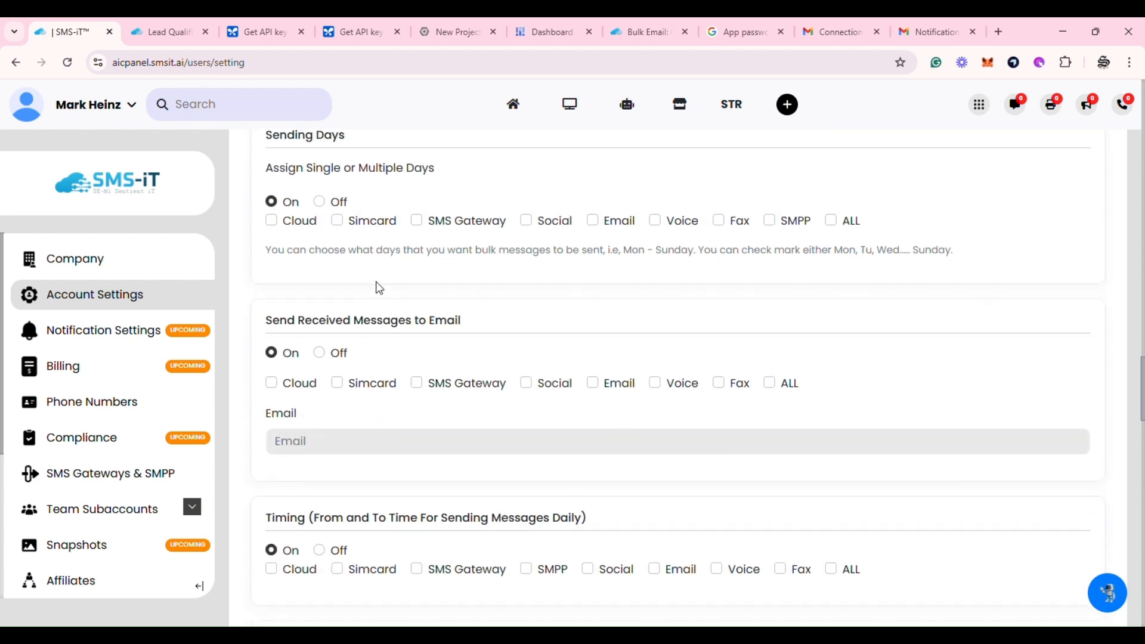
{"action": "left_click", "coordinate": [337, 221]}
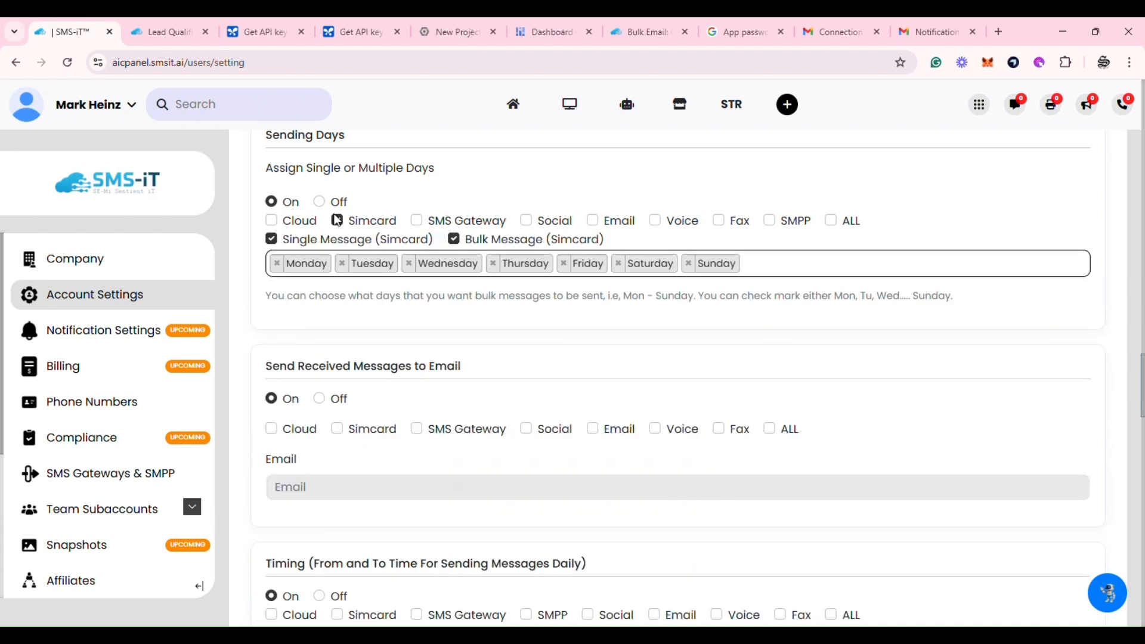
{"action": "left_click", "coordinate": [320, 204]}
{"action": "scroll", "coordinate": [388, 299], "scroll_direction": "down", "scroll_amount": 2}
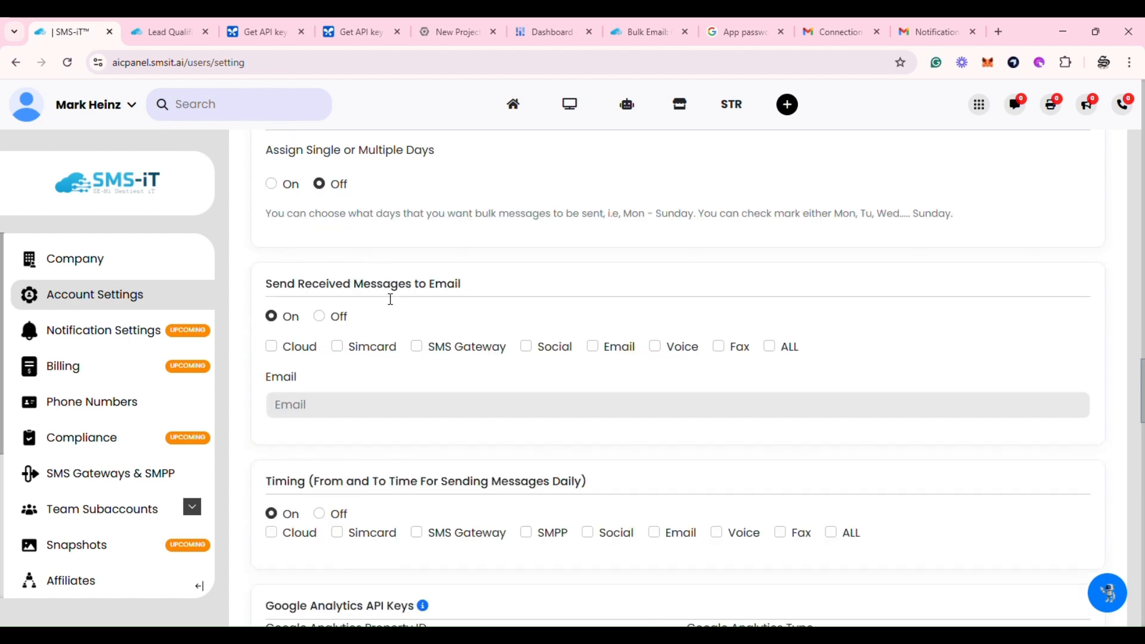
{"action": "left_click", "coordinate": [320, 191]}
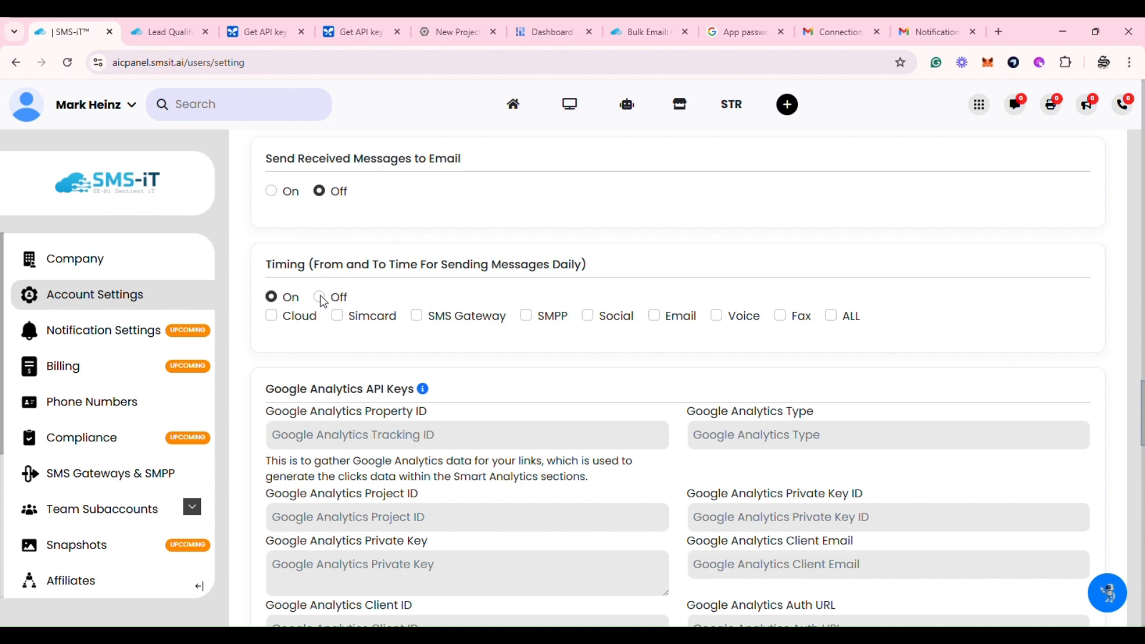
Show the Simcard options of the daily sending Timing setting, and turn Timing off
{"action": "left_click", "coordinate": [337, 316]}
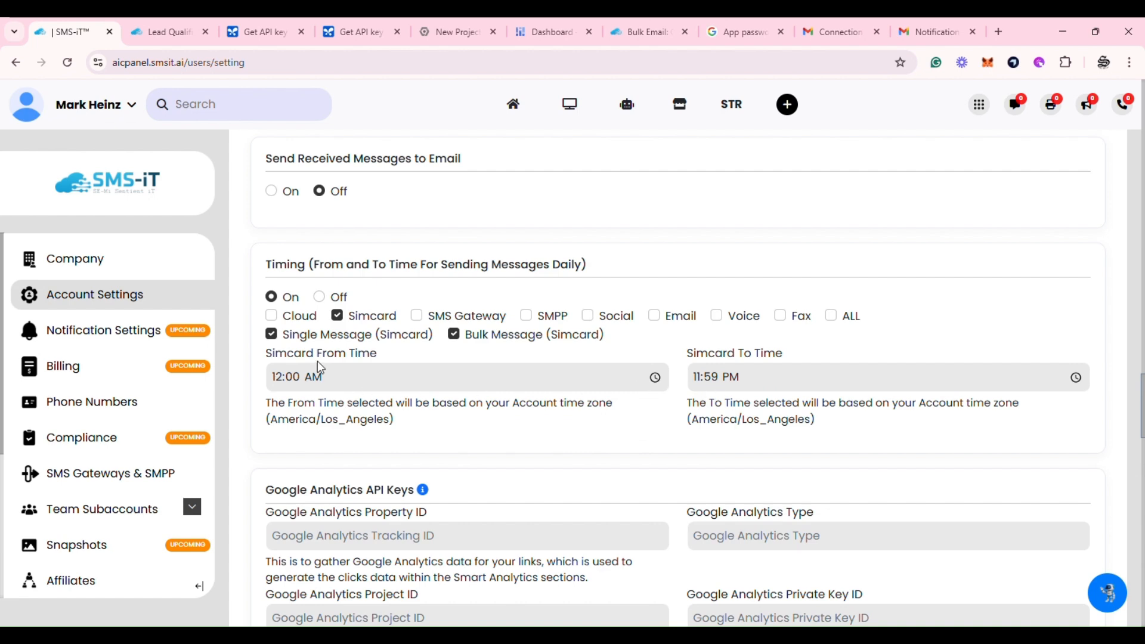
{"action": "left_click", "coordinate": [326, 297]}
Turn on Number Lookup and choose ClearoutPhone as the lookup provider
{"action": "scroll", "coordinate": [337, 304], "scroll_direction": "down", "scroll_amount": 2}
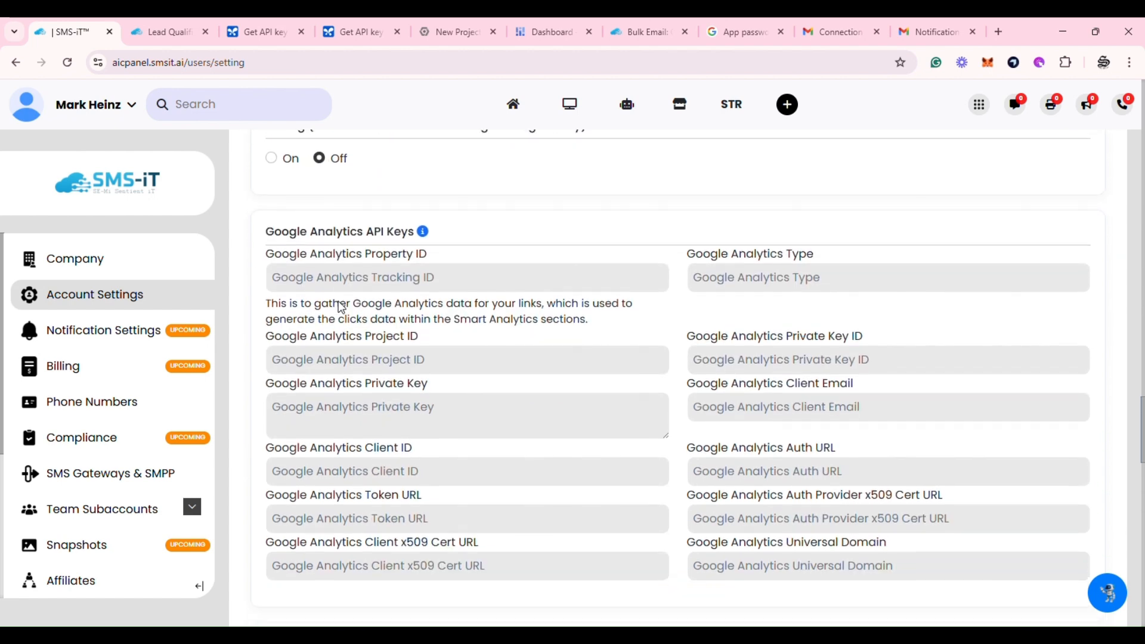
{"action": "scroll", "coordinate": [350, 301], "scroll_direction": "down", "scroll_amount": 10}
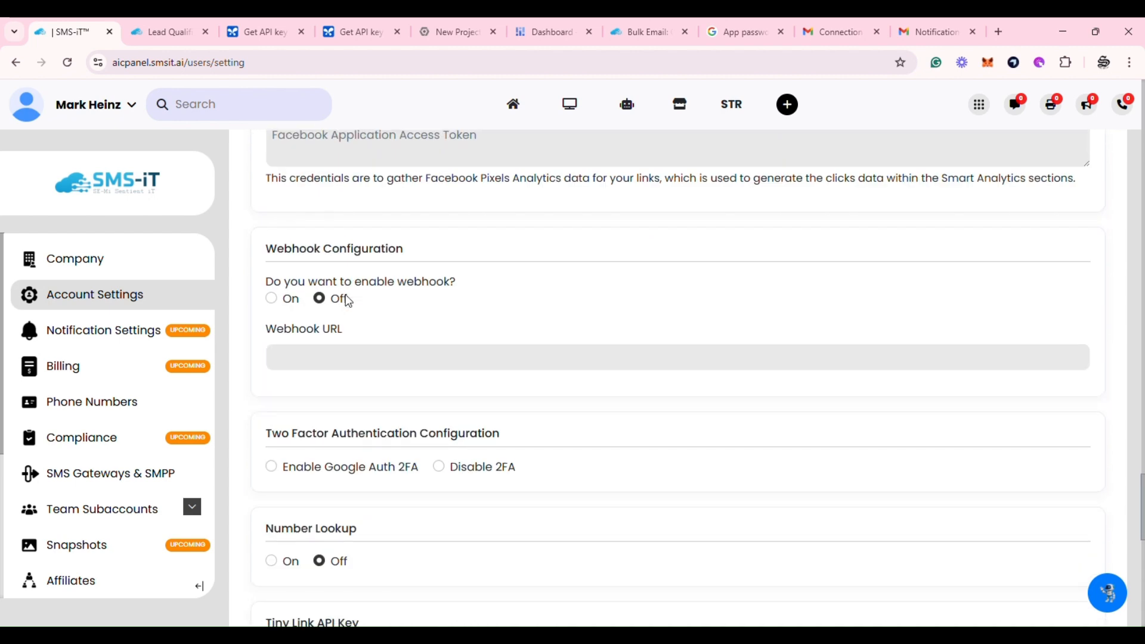
{"action": "scroll", "coordinate": [350, 301], "scroll_direction": "down", "scroll_amount": 3}
{"action": "scroll", "coordinate": [352, 302], "scroll_direction": "down", "scroll_amount": 1}
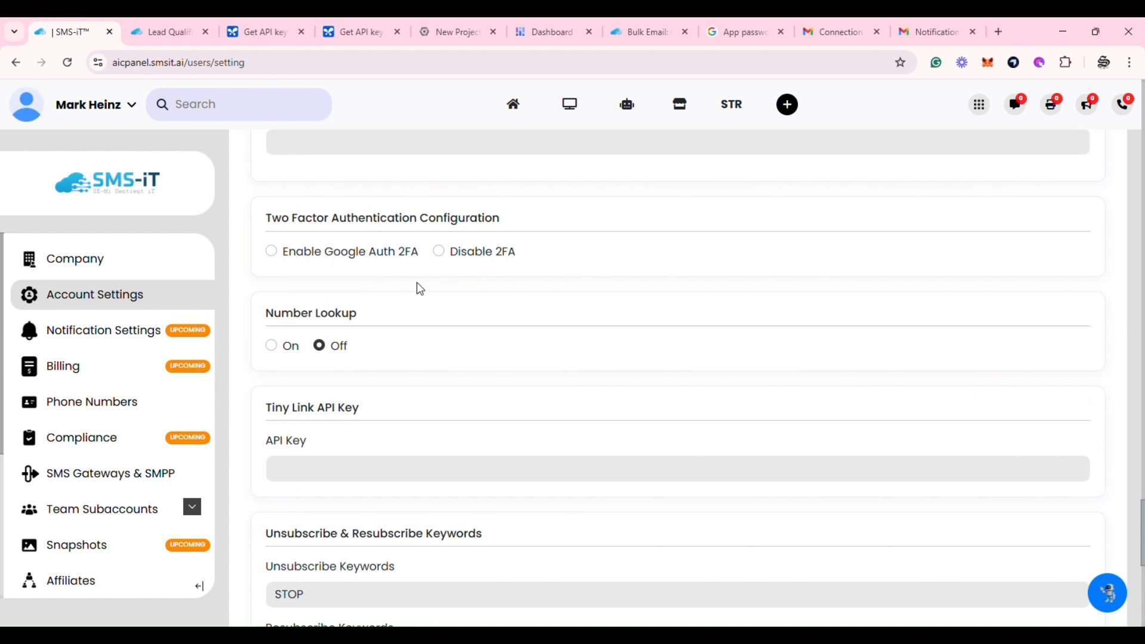
{"action": "scroll", "coordinate": [408, 278], "scroll_direction": "down", "scroll_amount": 2}
{"action": "left_click", "coordinate": [271, 204]}
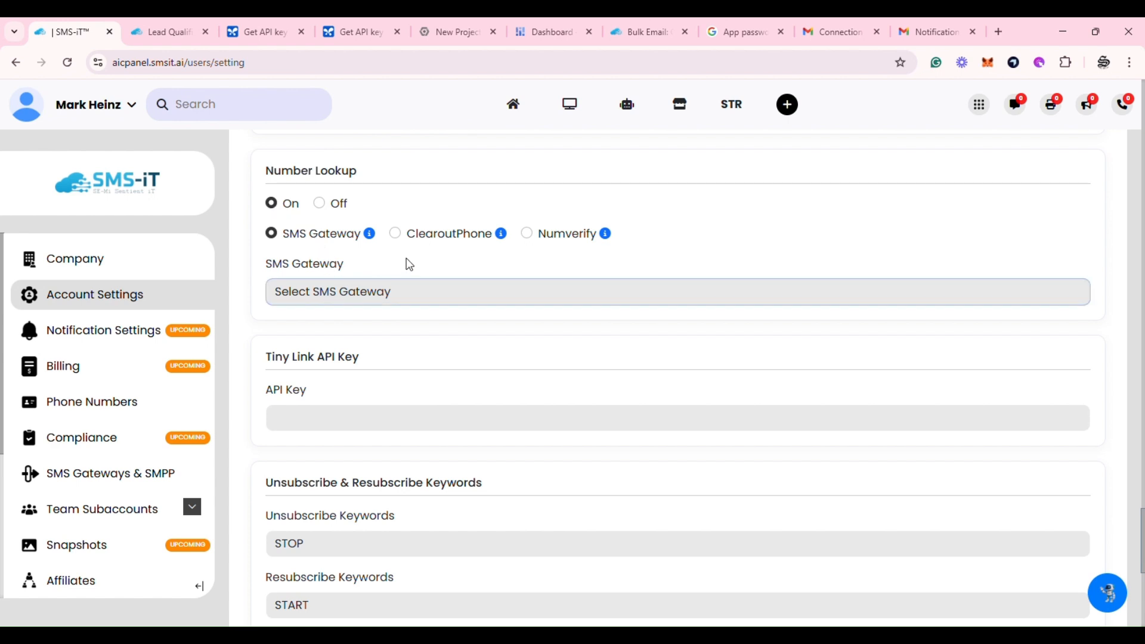
{"action": "left_click", "coordinate": [395, 234]}
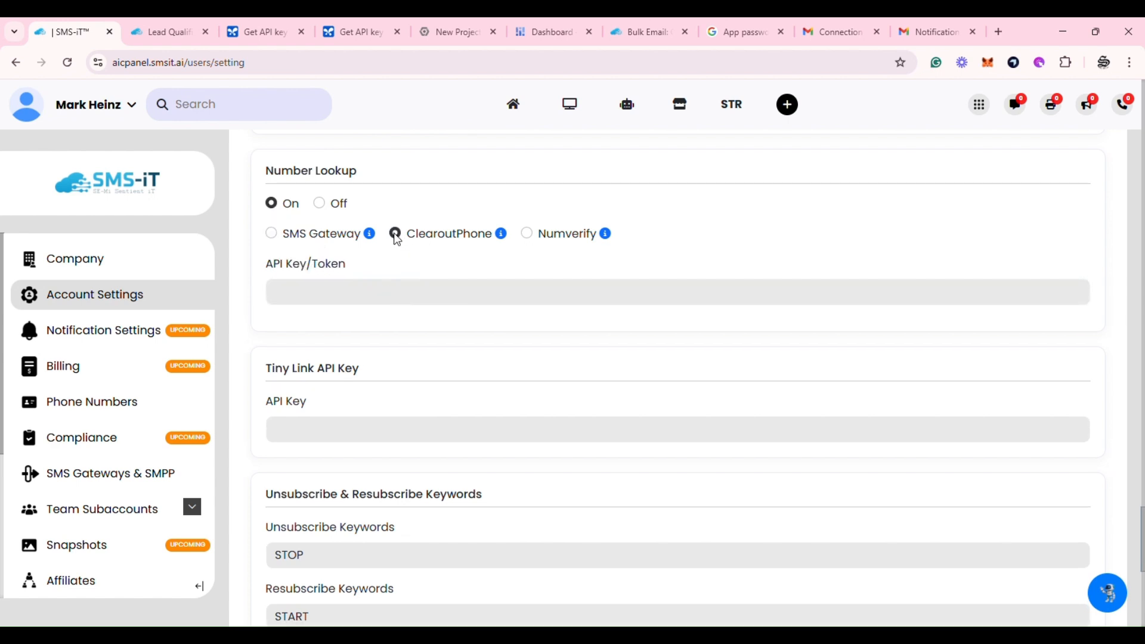
Read the information notes for ClearoutPhone and Numverify, and turn Number Lookup off
{"action": "scroll", "coordinate": [475, 304], "scroll_direction": "up", "scroll_amount": 2}
{"action": "mouse_move", "coordinate": [506, 379]}
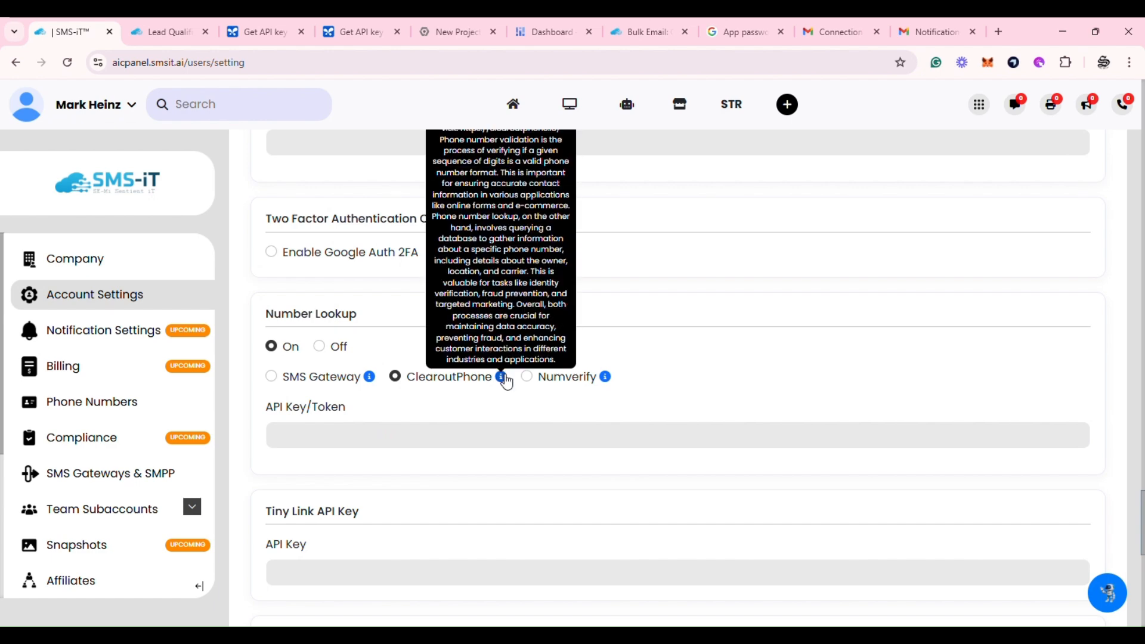
{"action": "scroll", "coordinate": [506, 382], "scroll_direction": "up", "scroll_amount": 1}
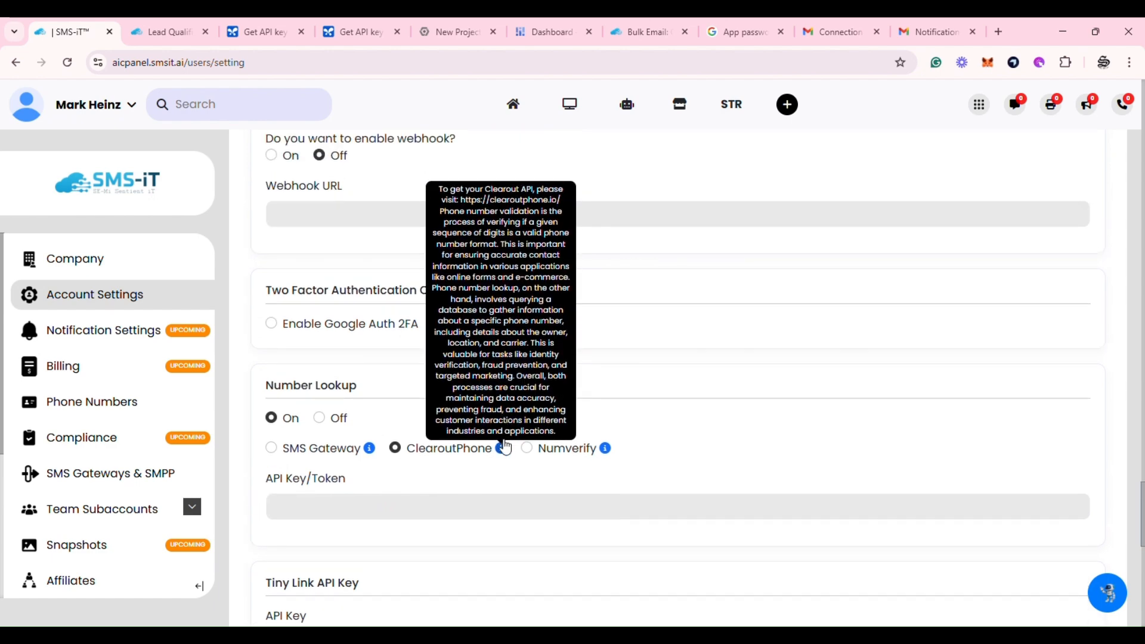
{"action": "mouse_move", "coordinate": [611, 450]}
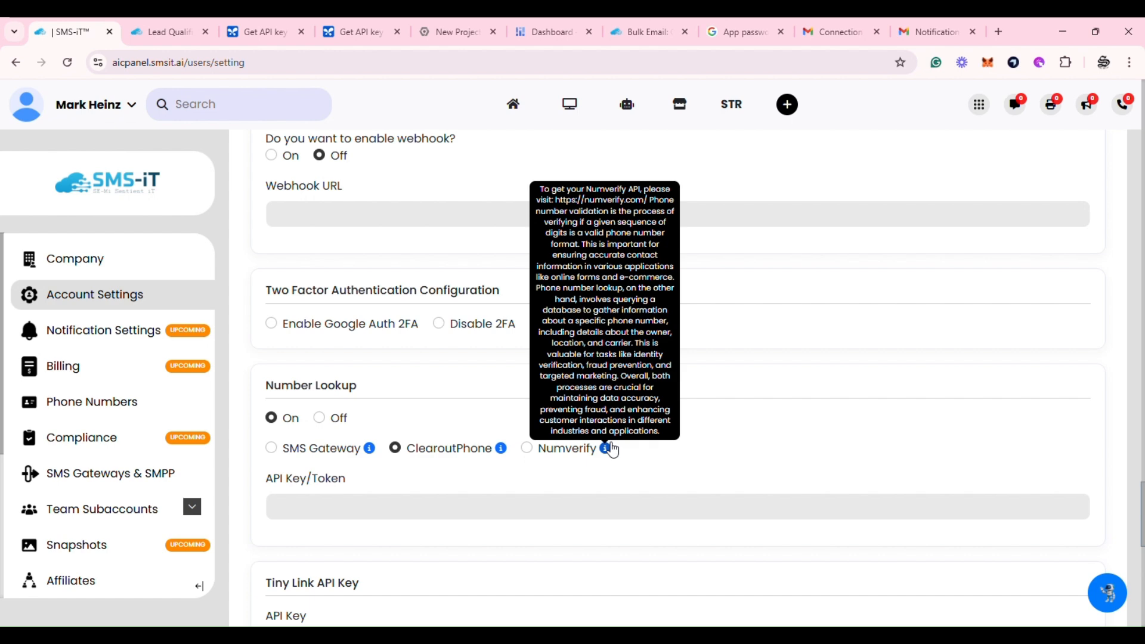
{"action": "left_click", "coordinate": [319, 420]}
Review the unsubscribe keywords, double opt-in, country code and fax settings, and save the account settings
{"action": "scroll", "coordinate": [375, 393], "scroll_direction": "down", "scroll_amount": 5}
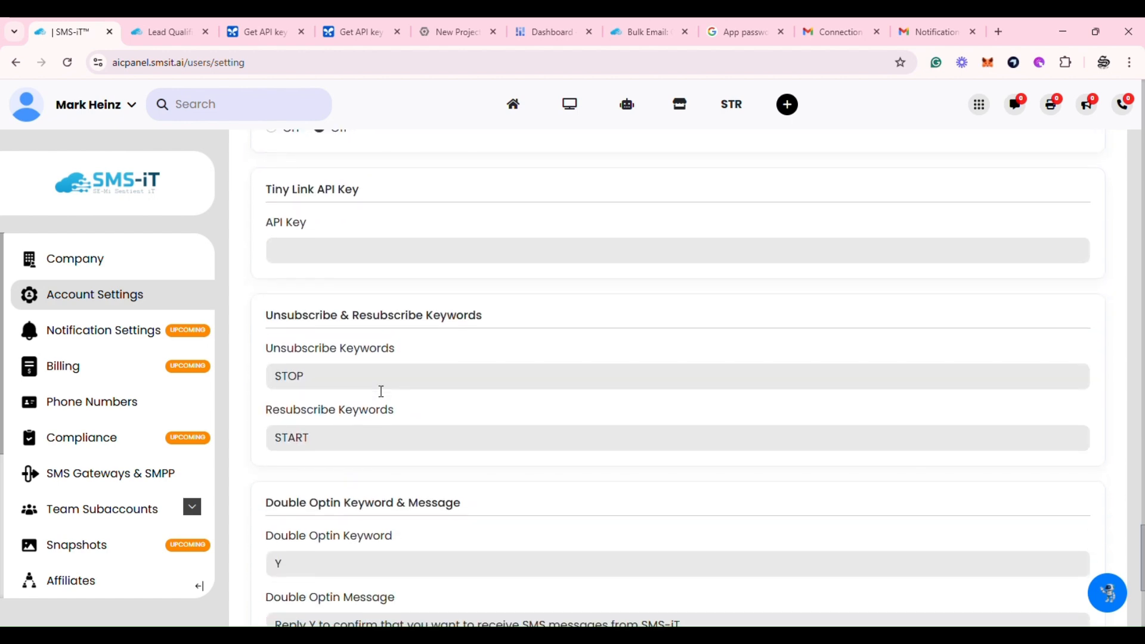
{"action": "scroll", "coordinate": [381, 391], "scroll_direction": "down", "scroll_amount": 2}
{"action": "scroll", "coordinate": [320, 294], "scroll_direction": "down", "scroll_amount": 3}
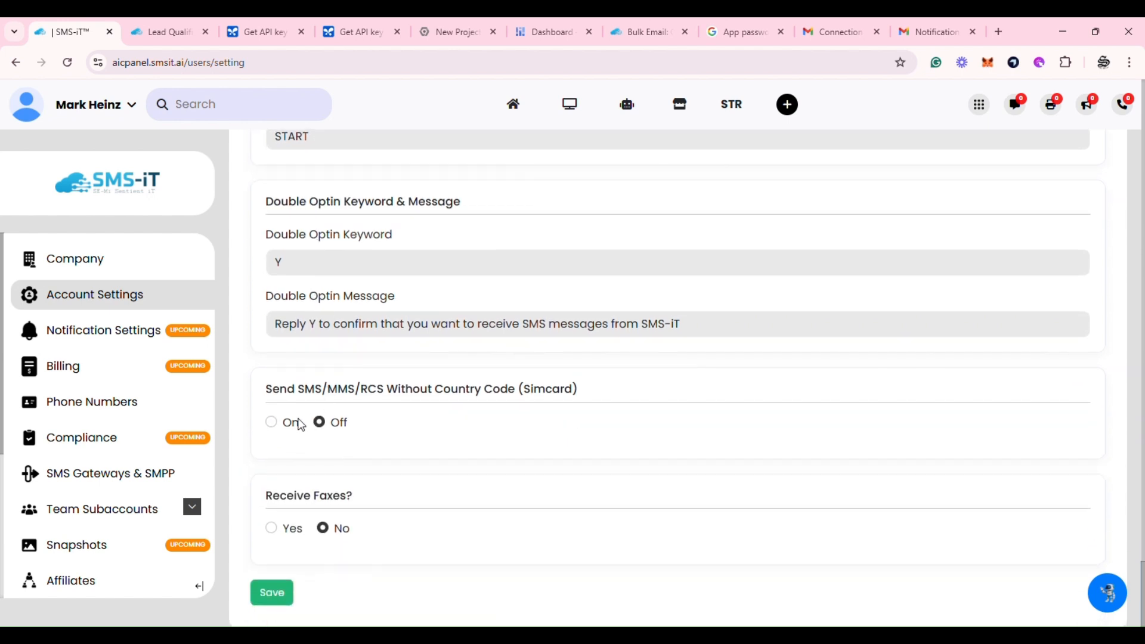
{"action": "scroll", "coordinate": [291, 395], "scroll_direction": "up", "scroll_amount": 3}
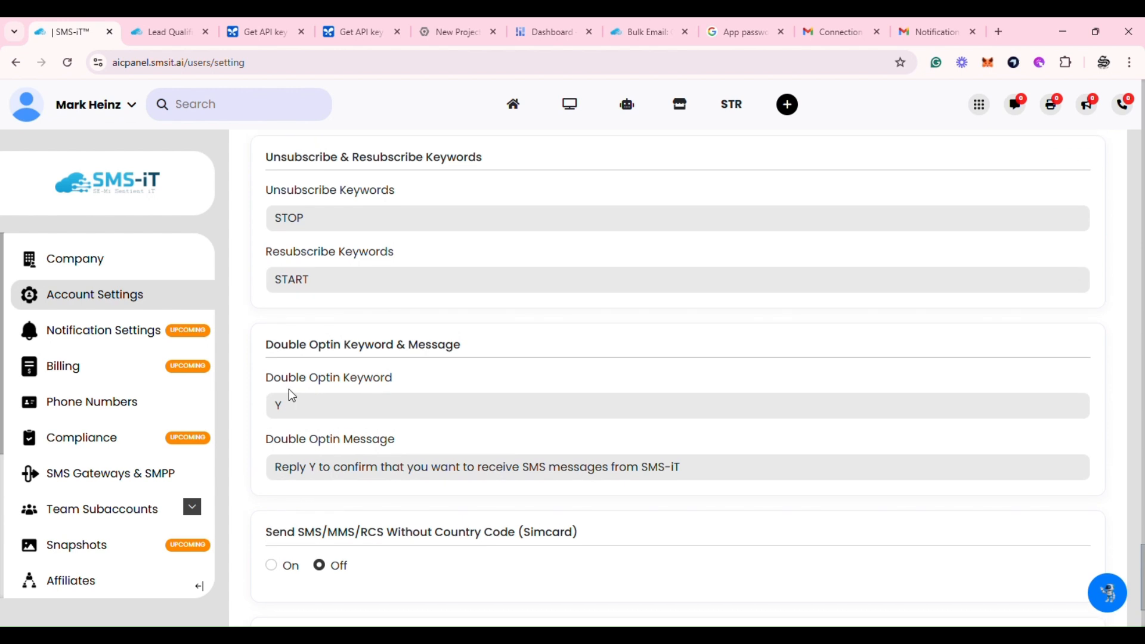
{"action": "scroll", "coordinate": [289, 391], "scroll_direction": "down", "scroll_amount": 3}
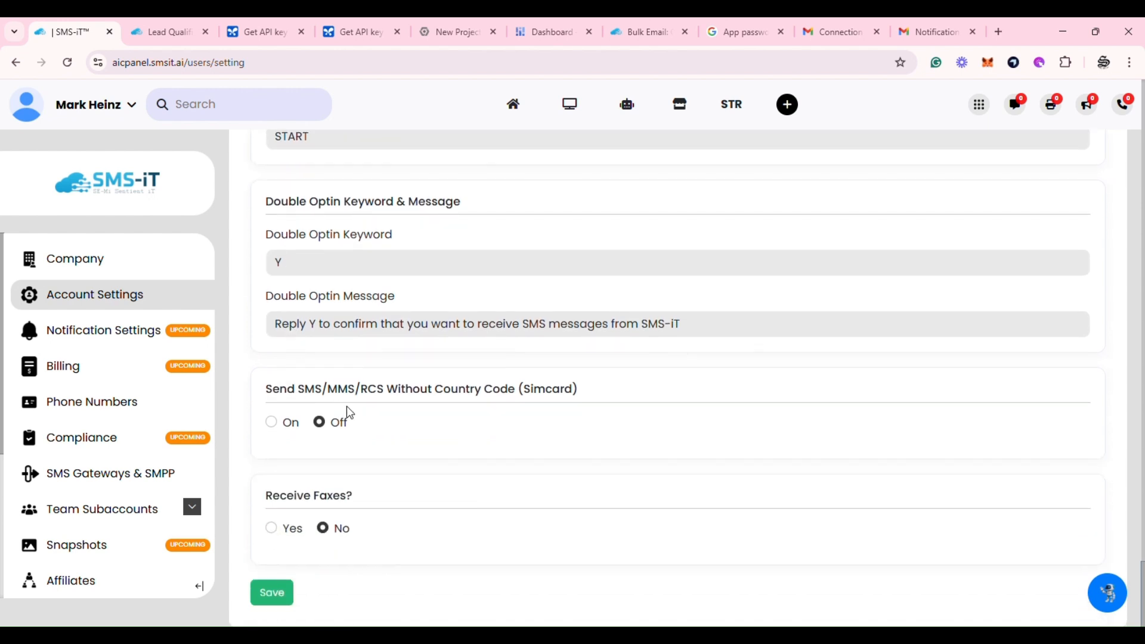
{"action": "left_click", "coordinate": [281, 598]}
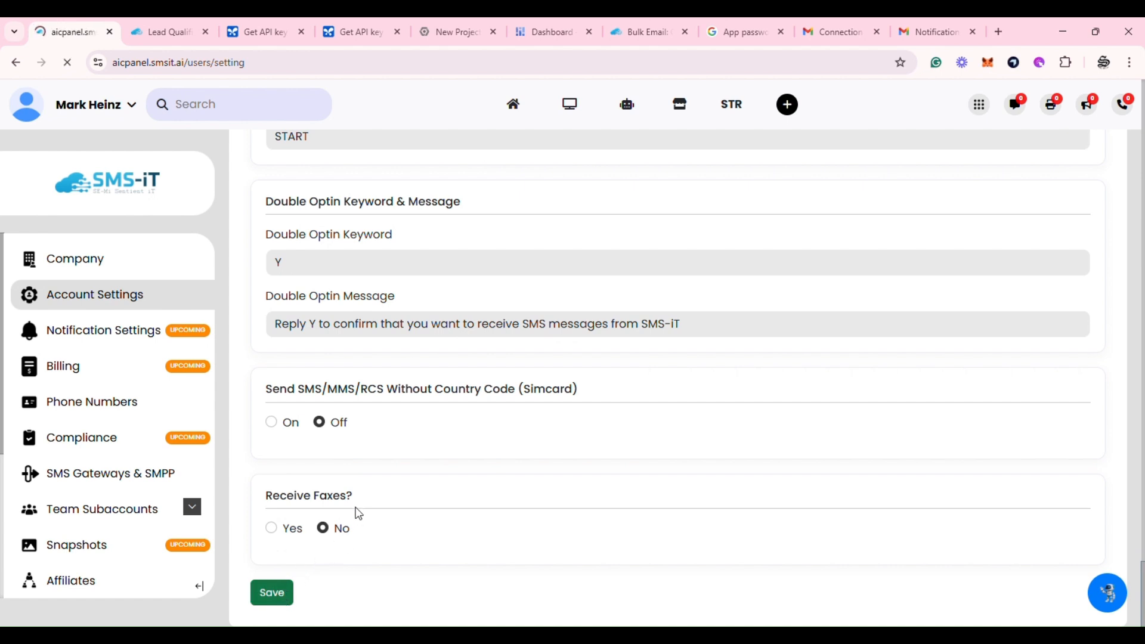